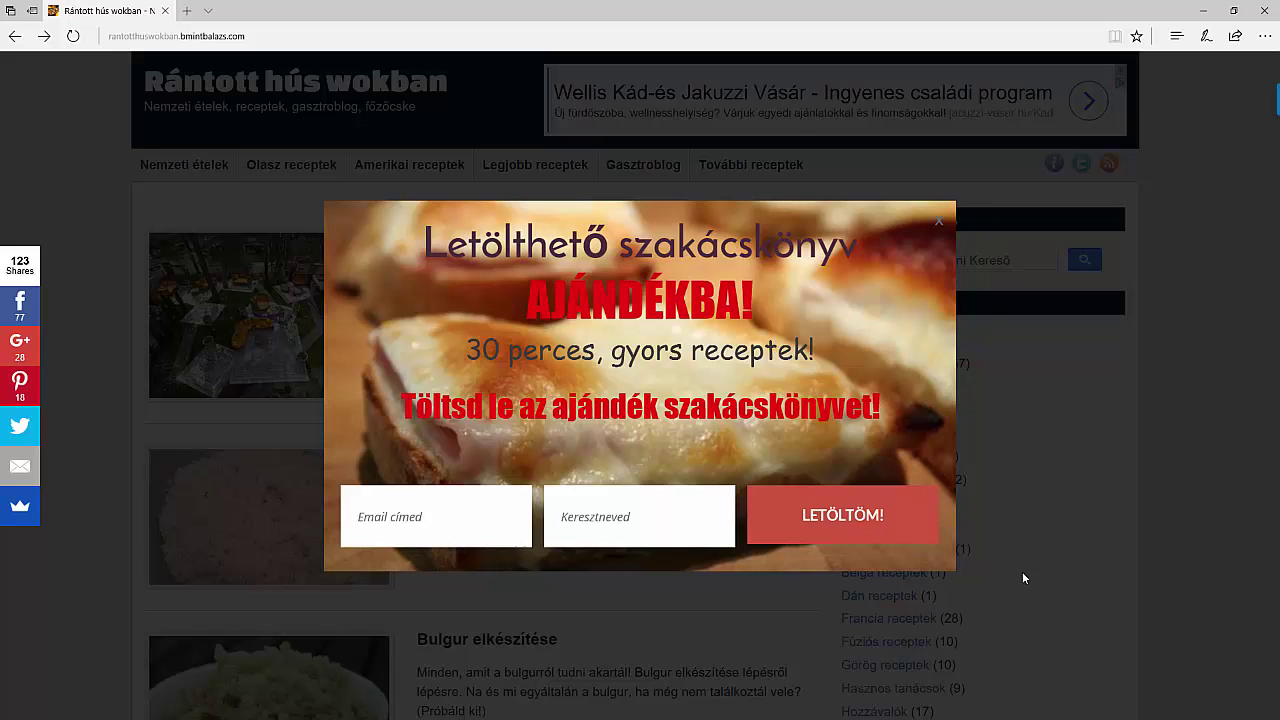
Step: Review the example pop-up forms on the two websites and the Thrive Leads summary of the Rántott hús wokban site
{"action": "left_click", "coordinate": [1203, 10]}
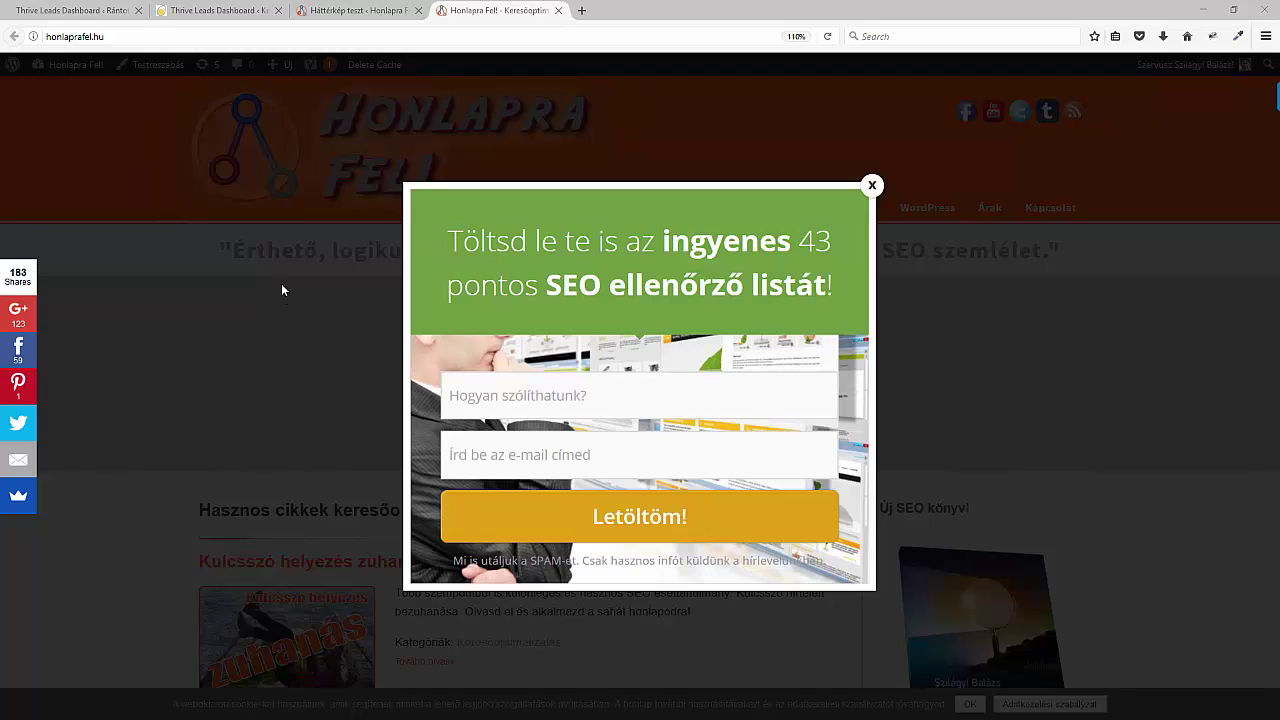
{"action": "left_click", "coordinate": [58, 9]}
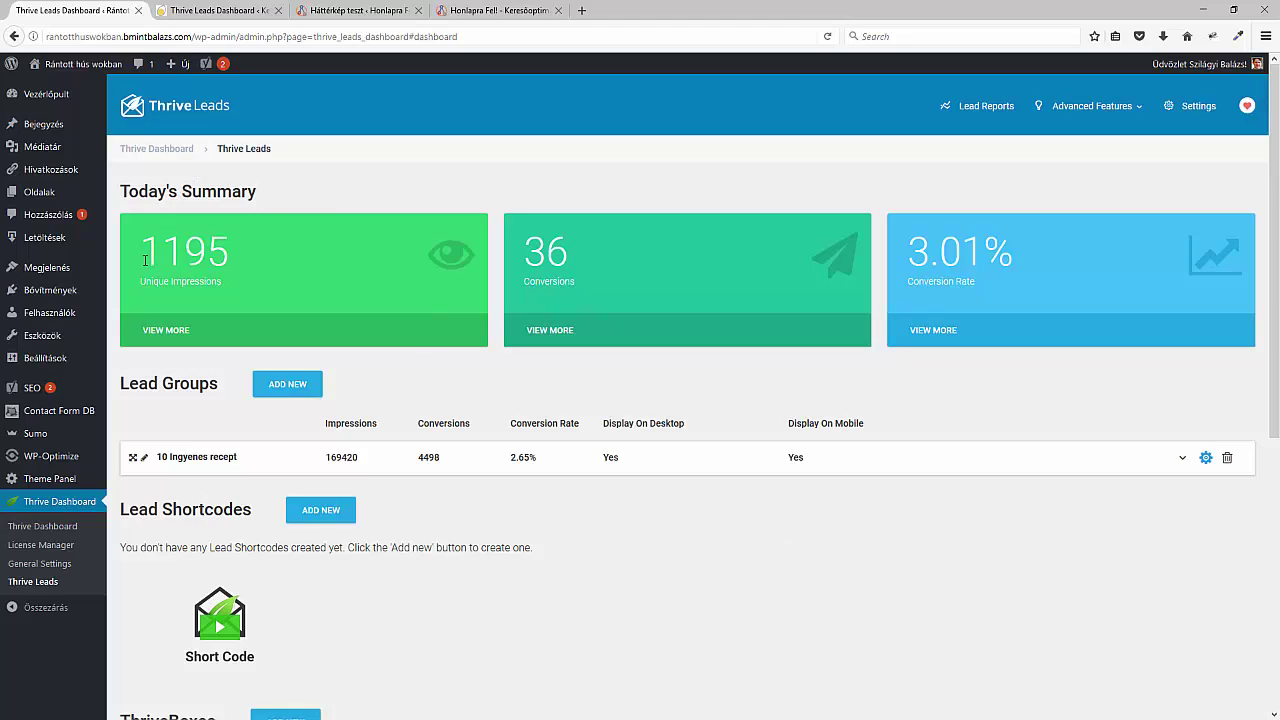
{"action": "left_click_drag", "start_coordinate": [142, 260], "coordinate": [240, 266]}
{"action": "left_click", "coordinate": [240, 266]}
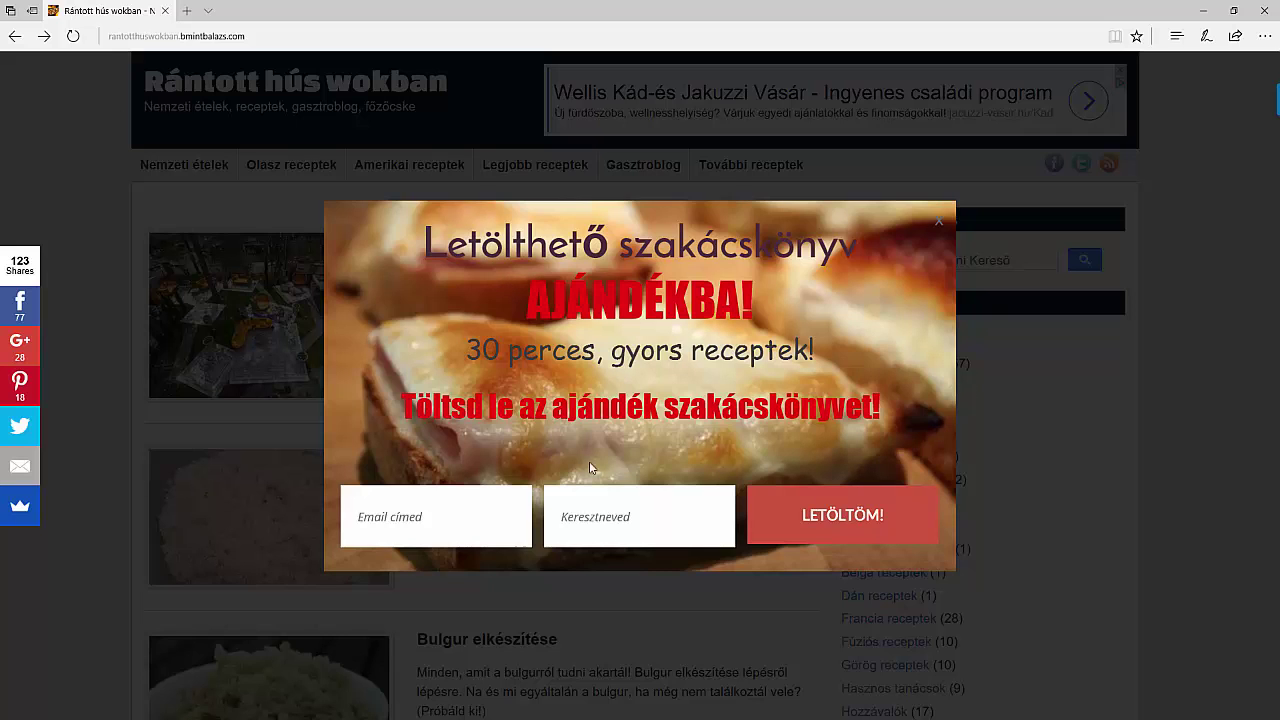
{"action": "left_click", "coordinate": [1205, 10]}
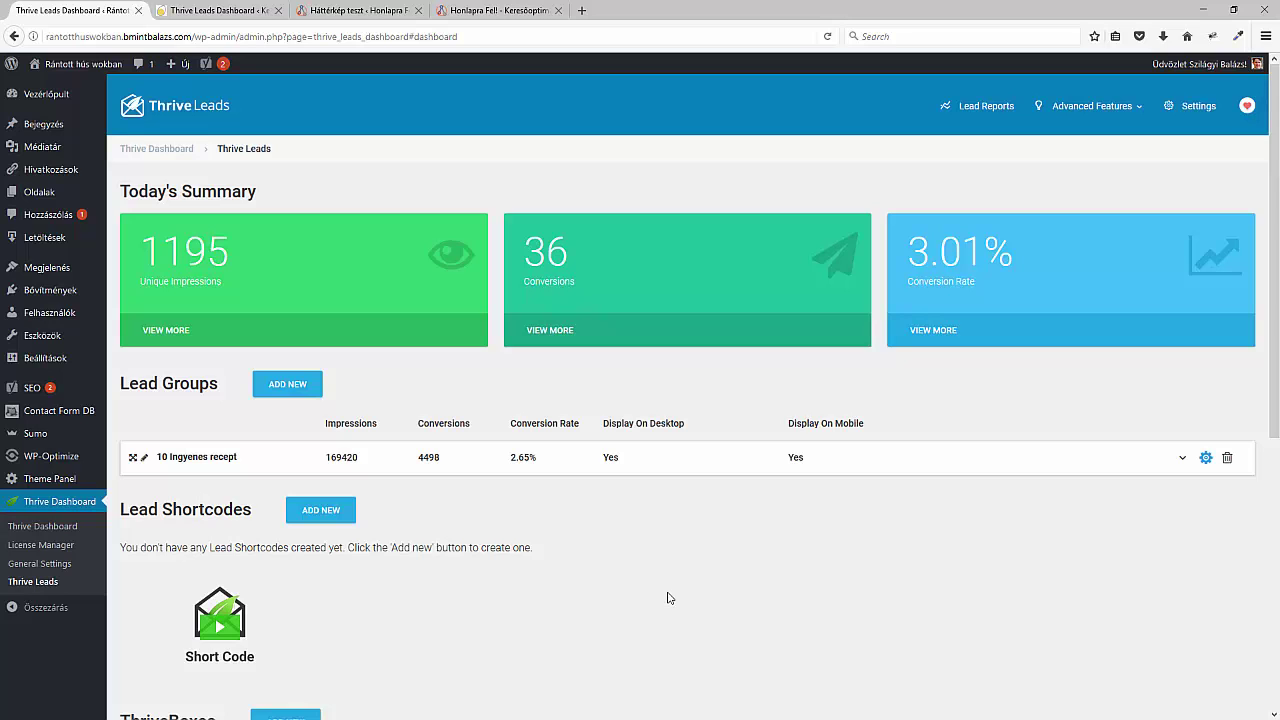
{"action": "left_click", "coordinate": [492, 10]}
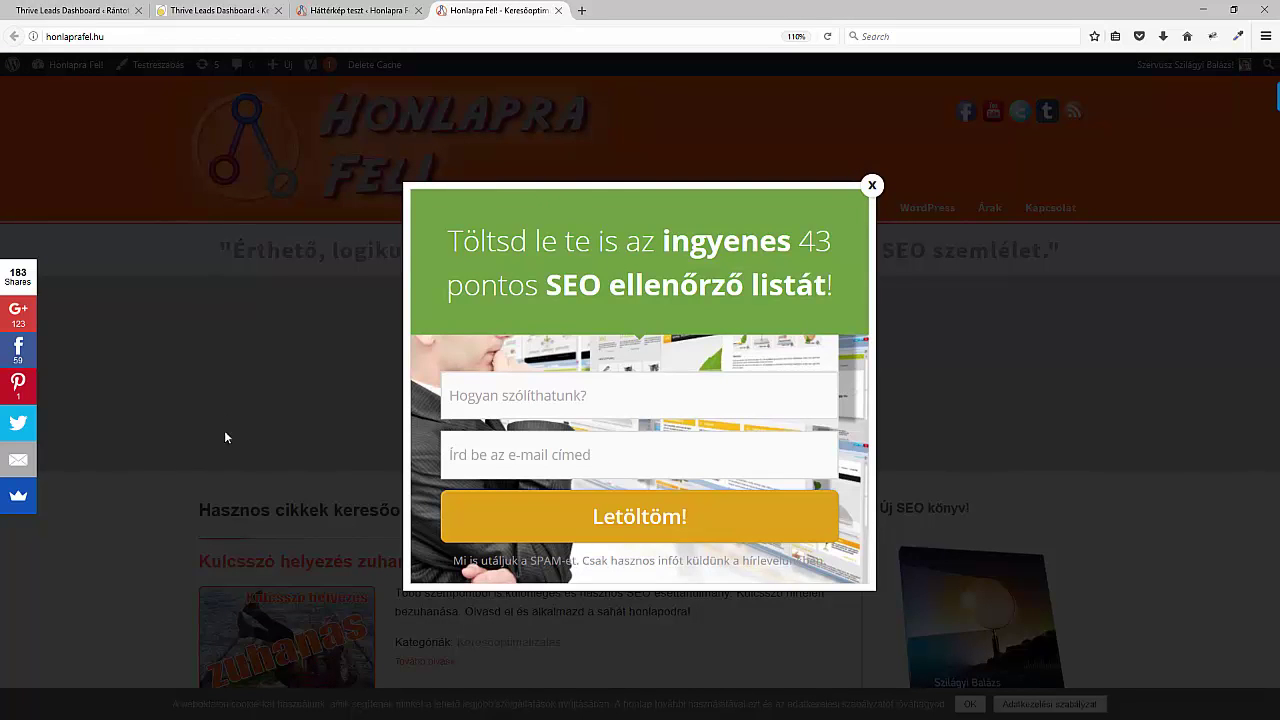
{"action": "left_click", "coordinate": [72, 10]}
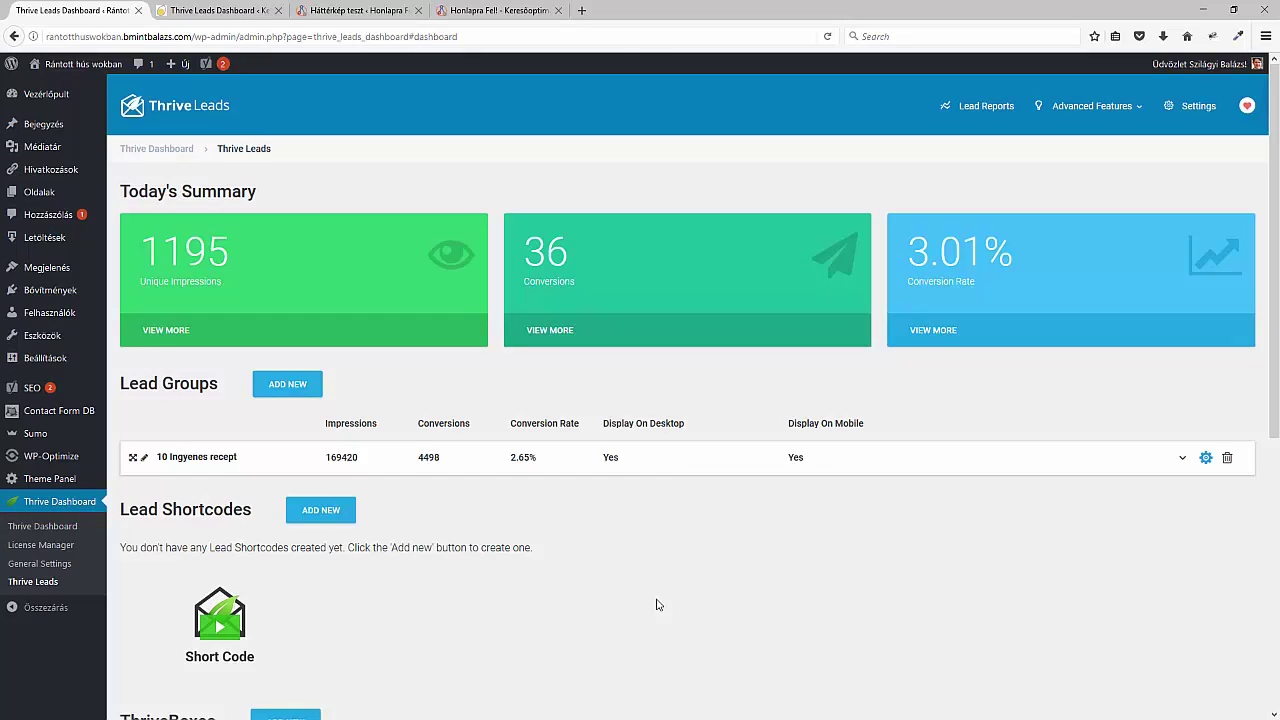
Step: Refresh the kemenytojas.com Thrive Leads dashboard and start adding a new opt-in form type to the Proba lead group
{"action": "left_click", "coordinate": [198, 6]}
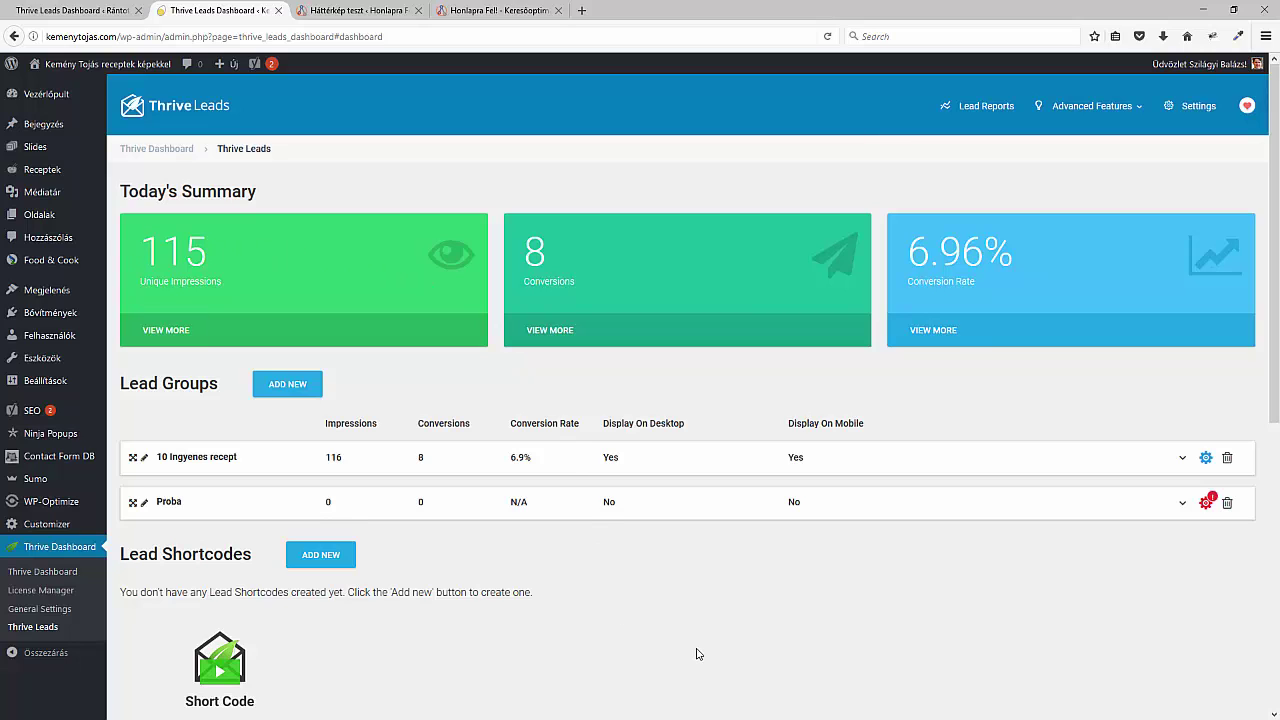
{"action": "key", "text": "F5"}
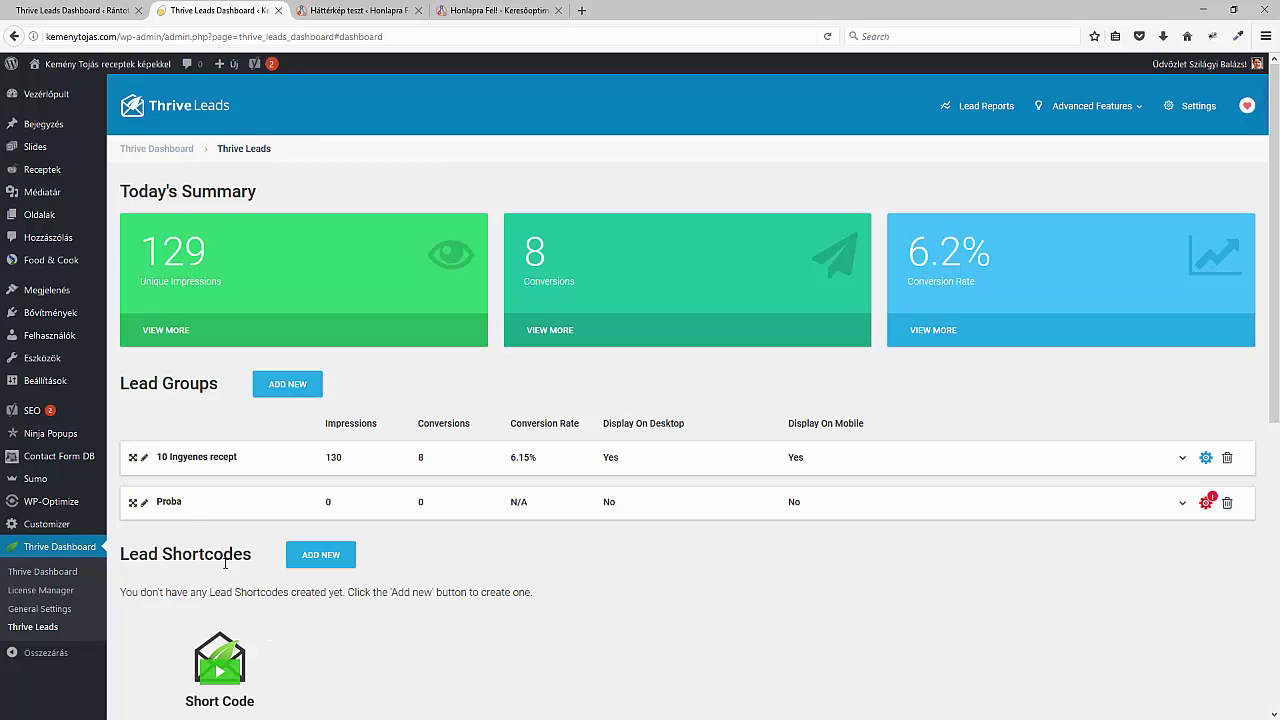
{"action": "left_click", "coordinate": [178, 508]}
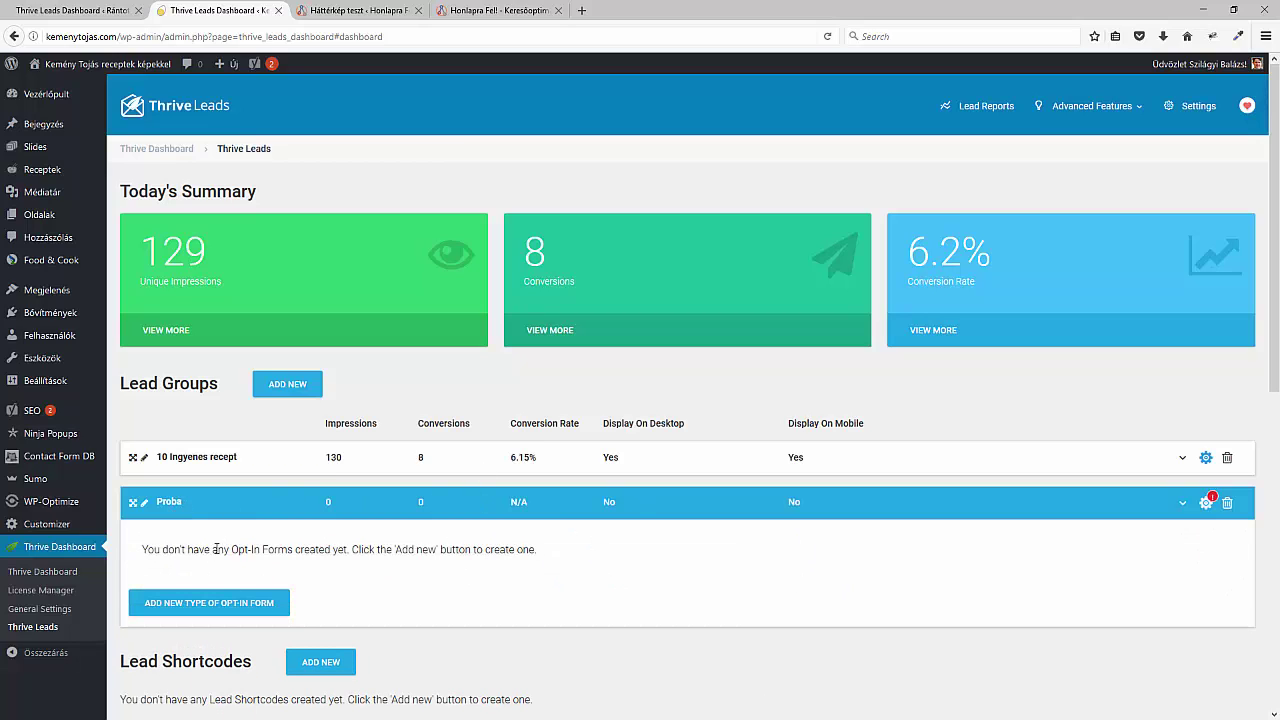
{"action": "left_click", "coordinate": [203, 606]}
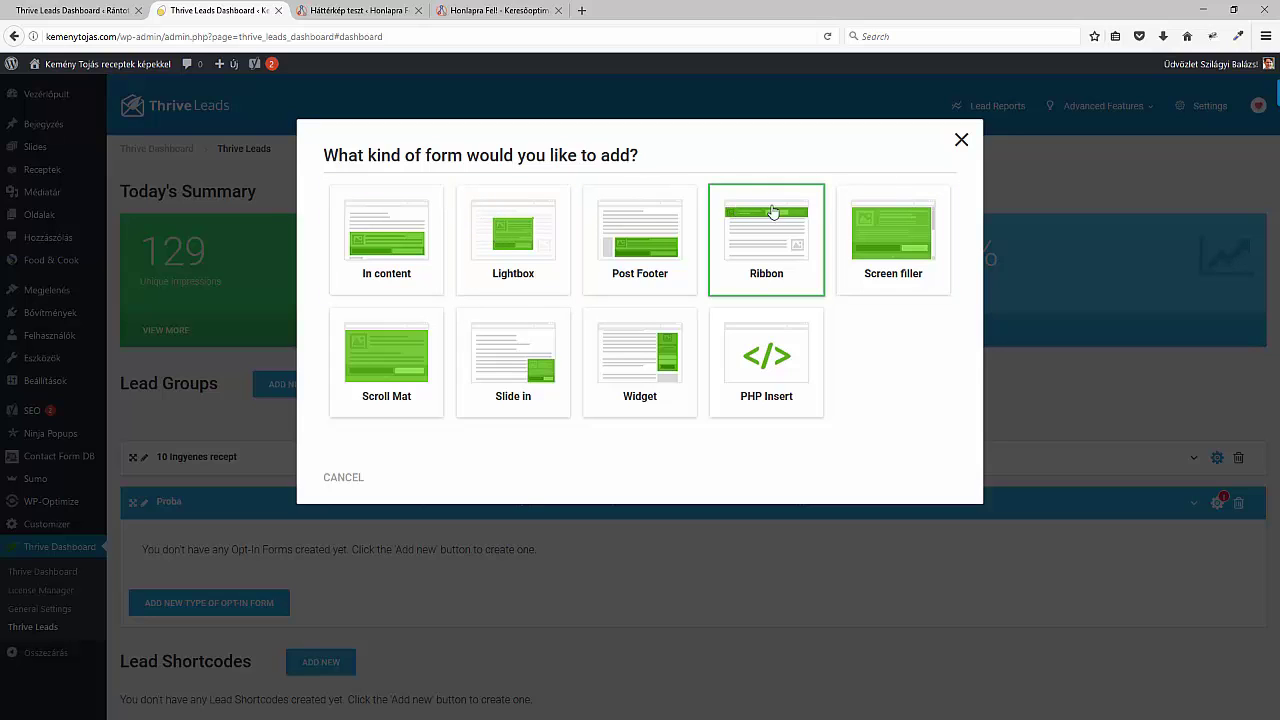
Step: Examine the opt-in form placed below the "Kulcsszó helyezés zuhanás esettanulmány + gondolatok" article on honlaprafel.hu, and return to the form type selection
{"action": "left_click", "coordinate": [495, 10]}
{"action": "left_click", "coordinate": [215, 10]}
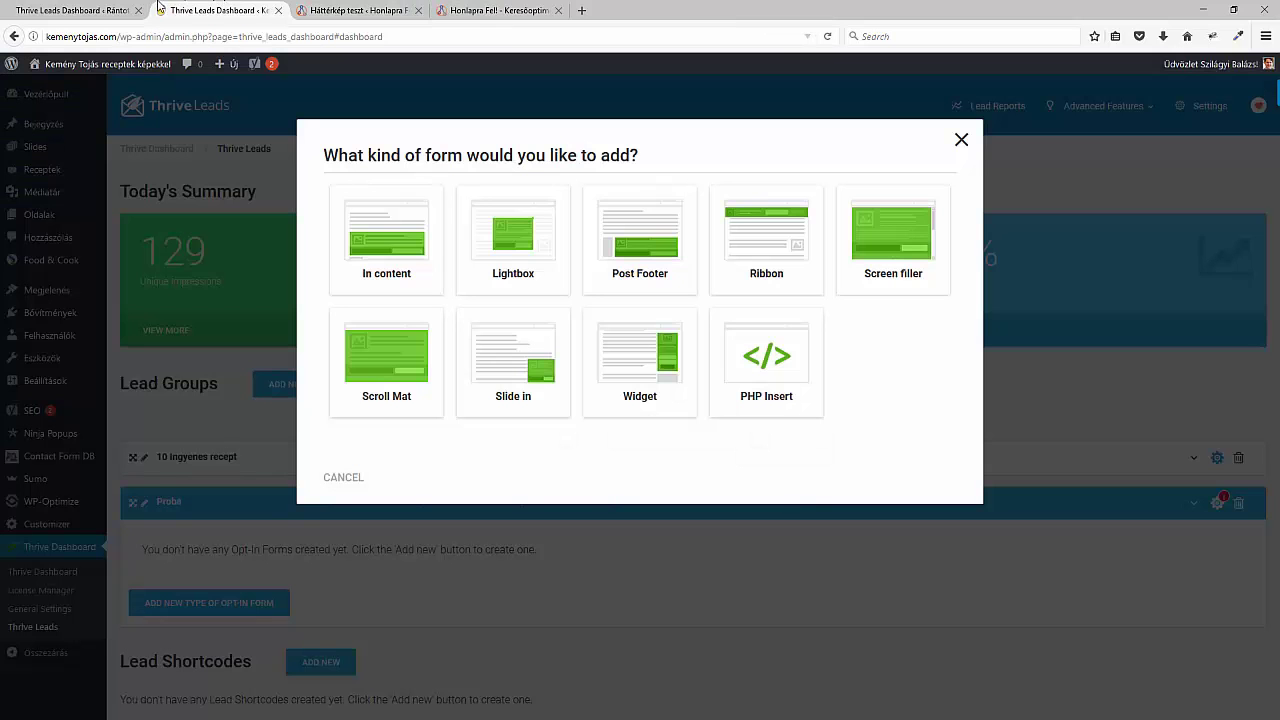
{"action": "left_click", "coordinate": [495, 10]}
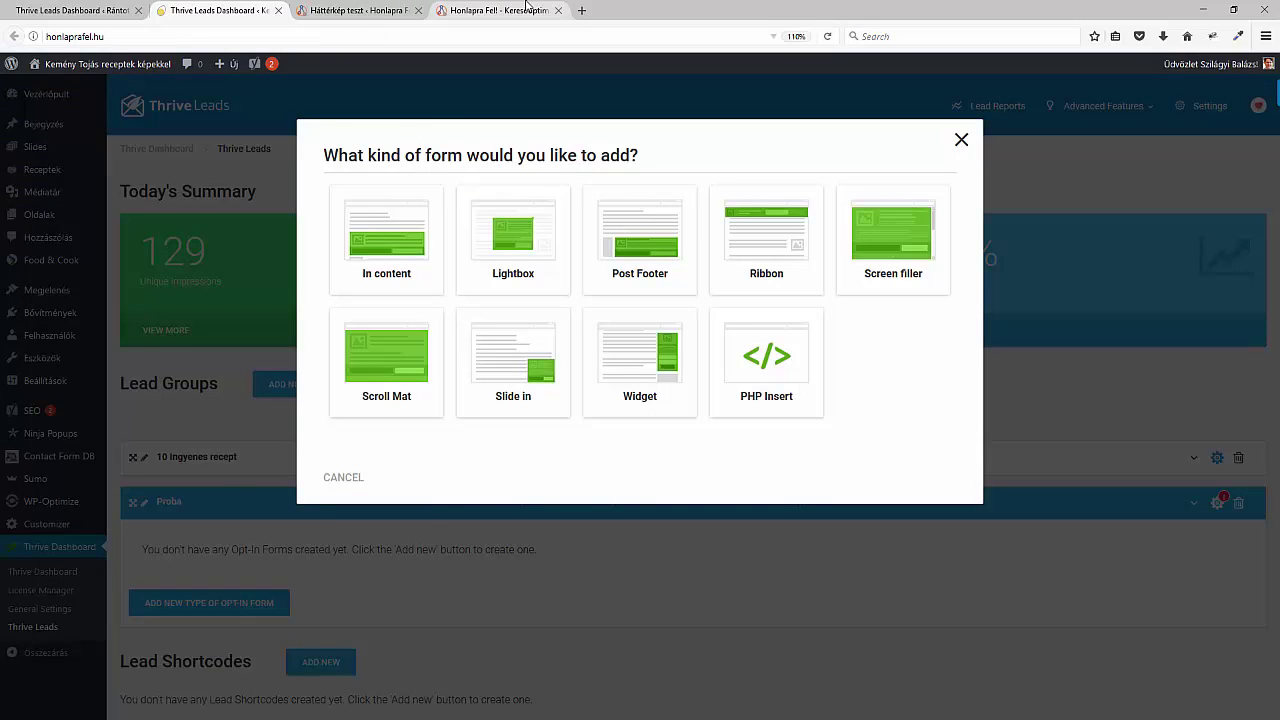
{"action": "left_click", "coordinate": [872, 186]}
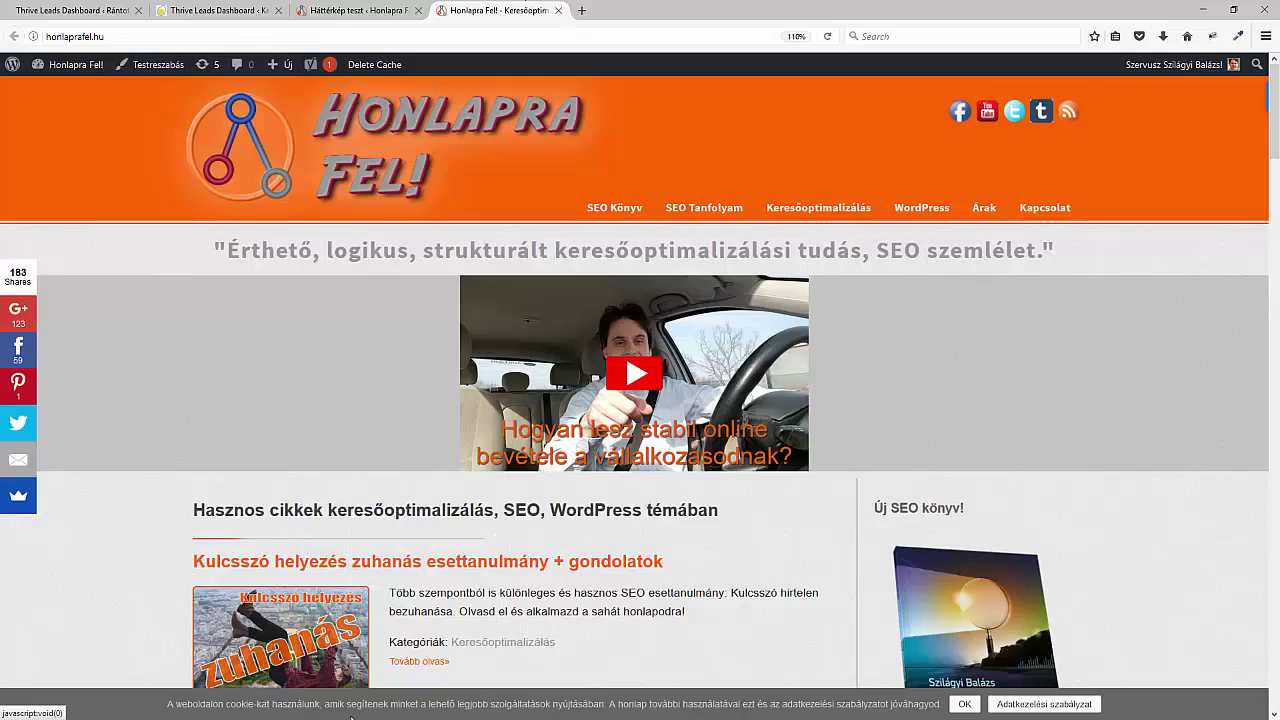
{"action": "left_click", "coordinate": [306, 568]}
{"action": "scroll", "coordinate": [240, 540], "scroll_direction": "down", "scroll_amount": 10}
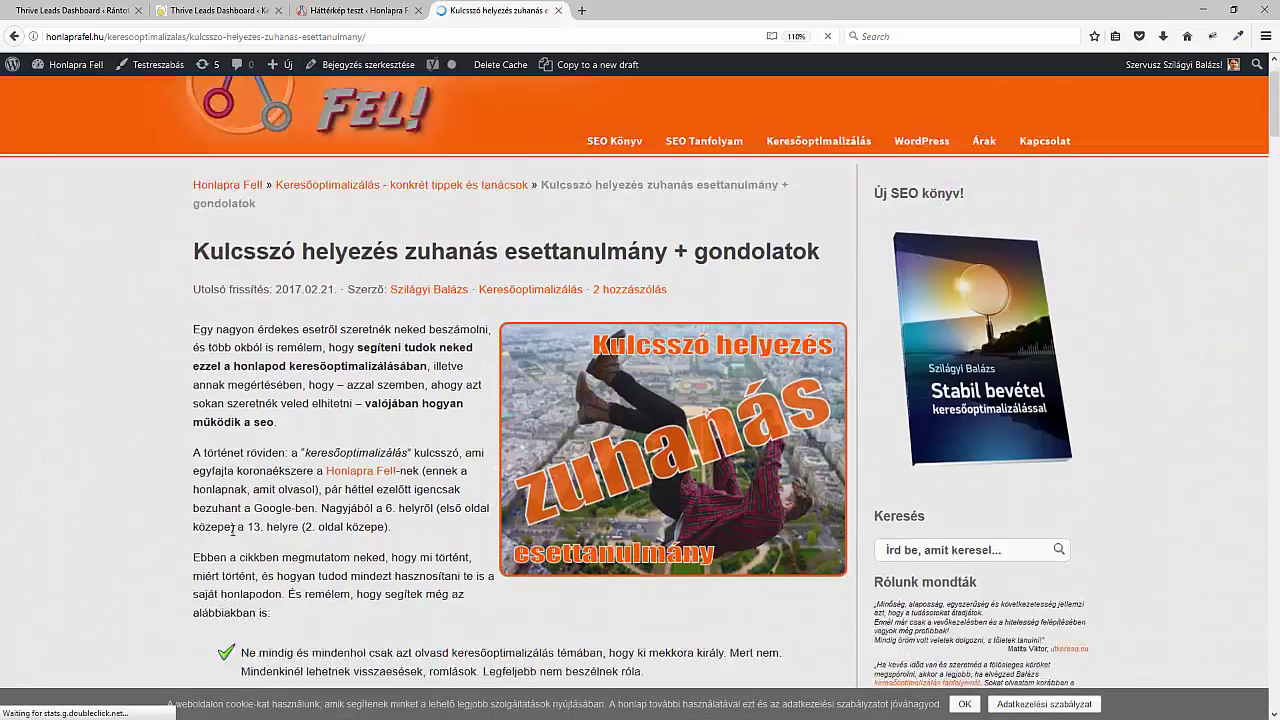
{"action": "scroll", "coordinate": [232, 537], "scroll_direction": "down", "scroll_amount": 15}
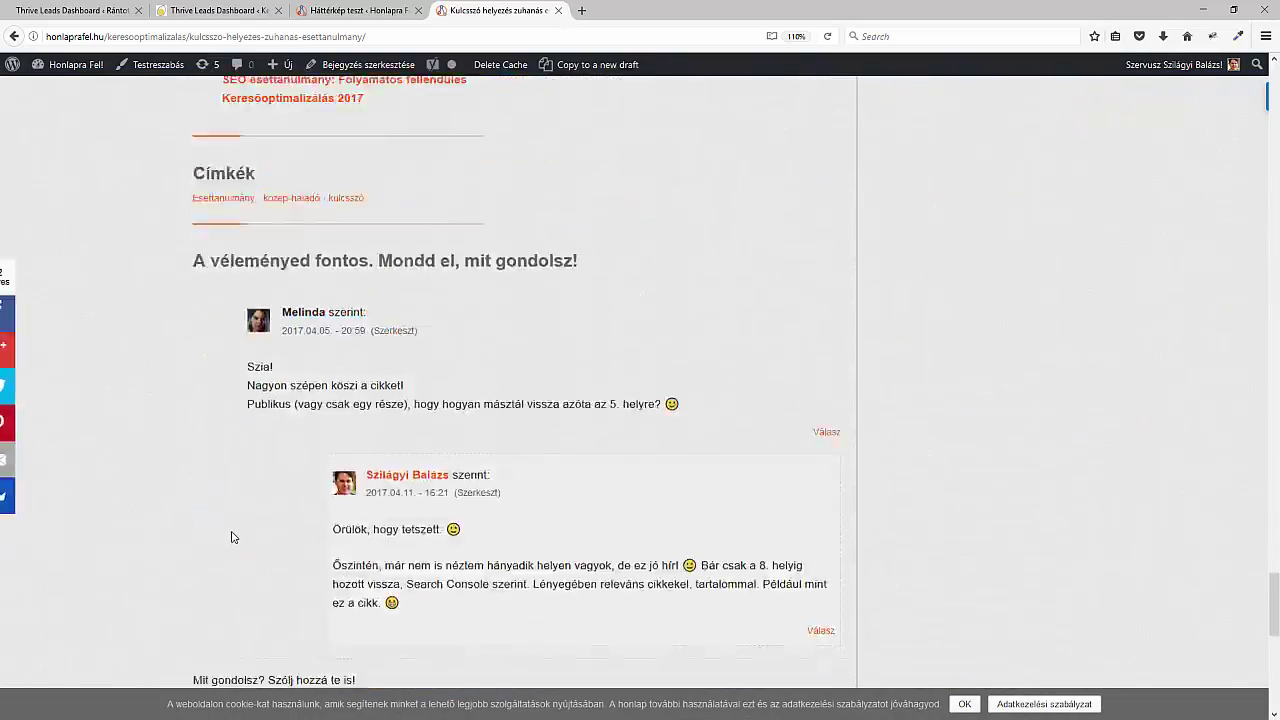
{"action": "scroll", "coordinate": [232, 537], "scroll_direction": "up", "scroll_amount": 5}
{"action": "scroll", "coordinate": [232, 537], "scroll_direction": "up", "scroll_amount": 3}
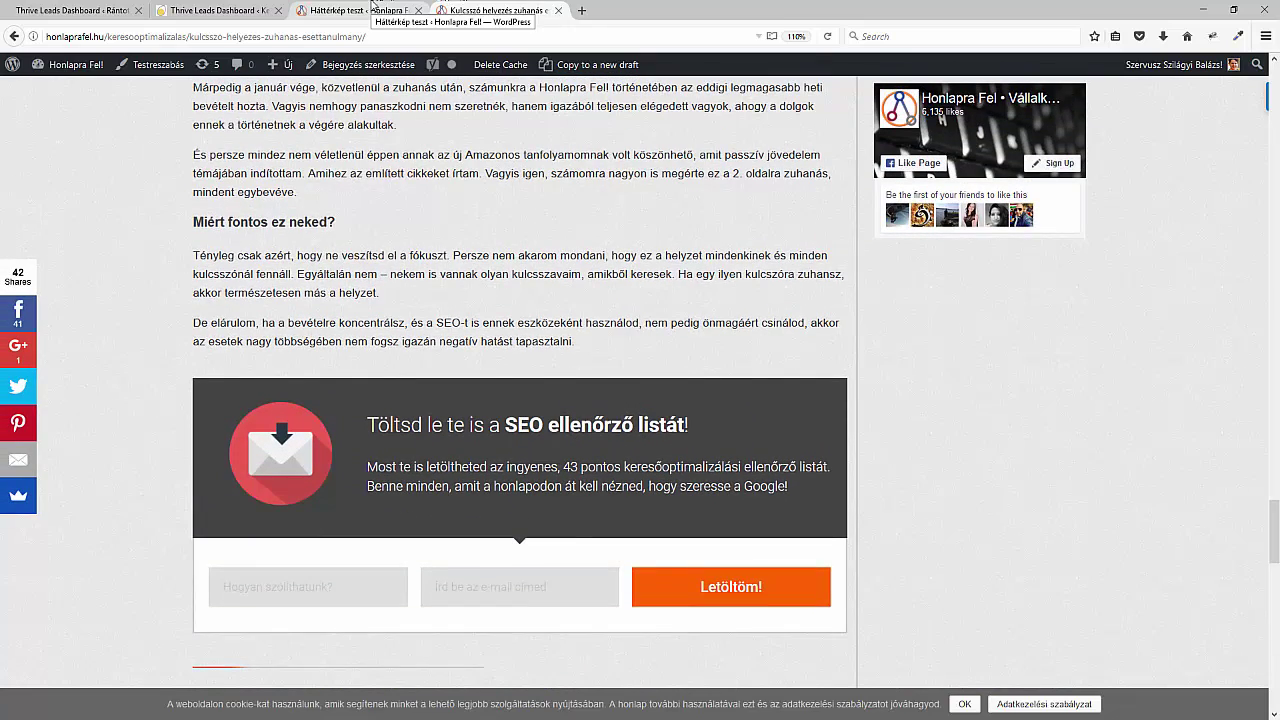
{"action": "left_click", "coordinate": [245, 9]}
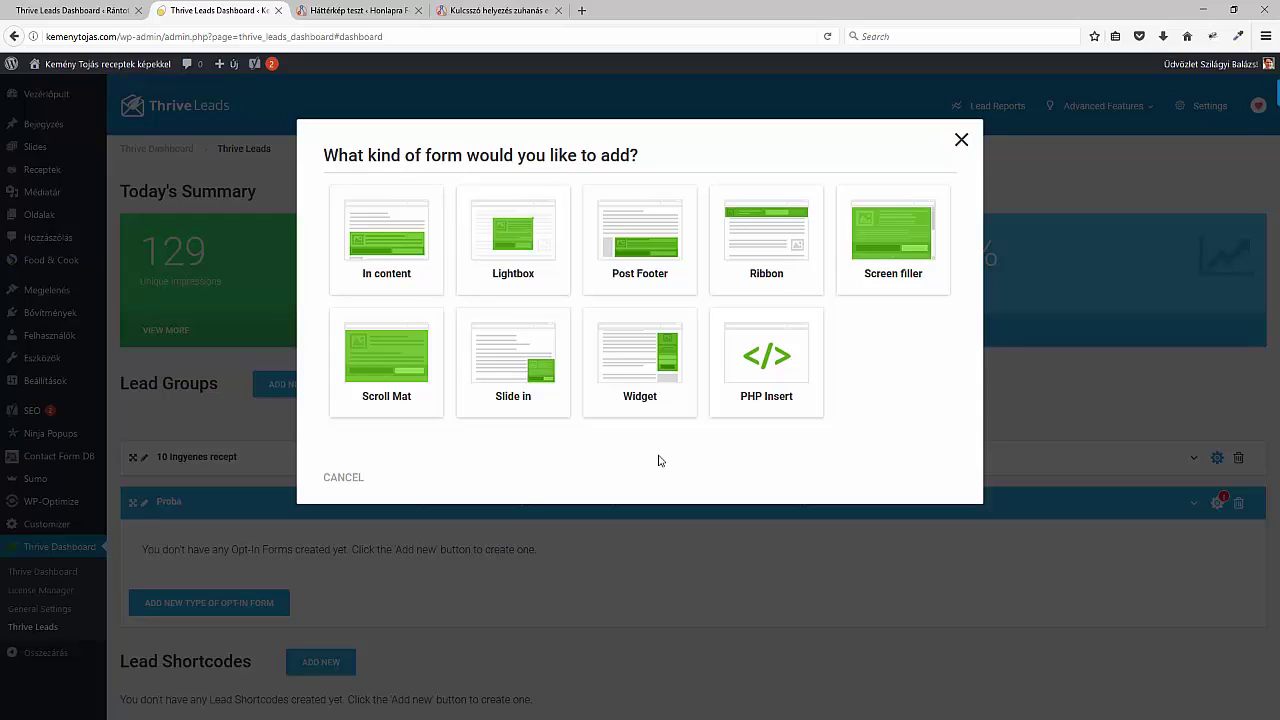
Step: Add a Lightbox form type to the Proba lead group and create a form named Proba in it
{"action": "left_click", "coordinate": [540, 238]}
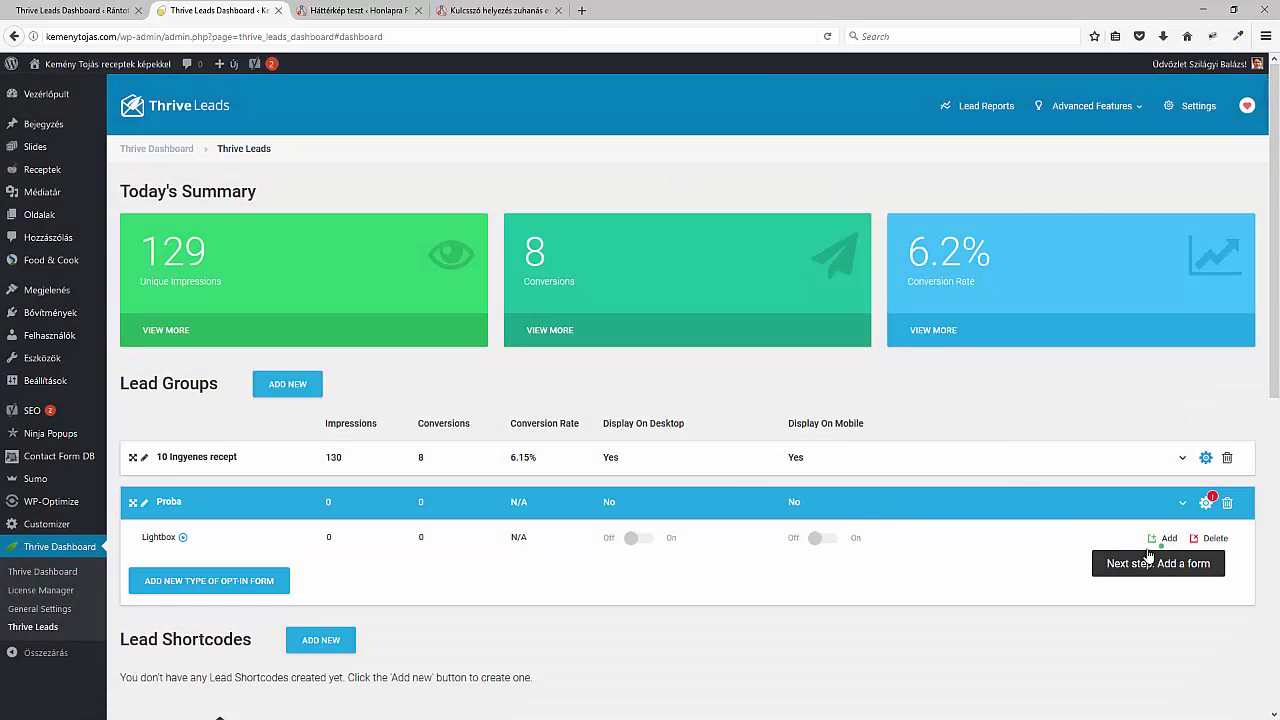
{"action": "left_click", "coordinate": [1167, 542]}
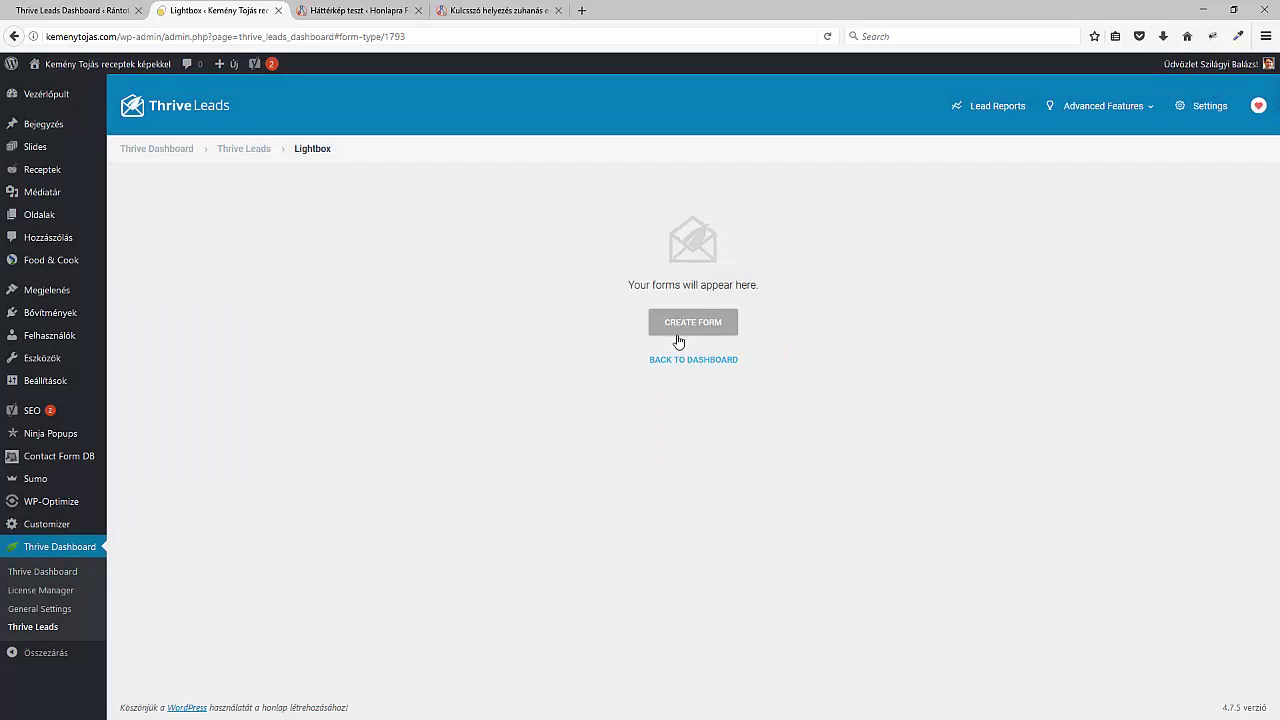
{"action": "left_click", "coordinate": [680, 330]}
{"action": "type", "text": "Proba"}
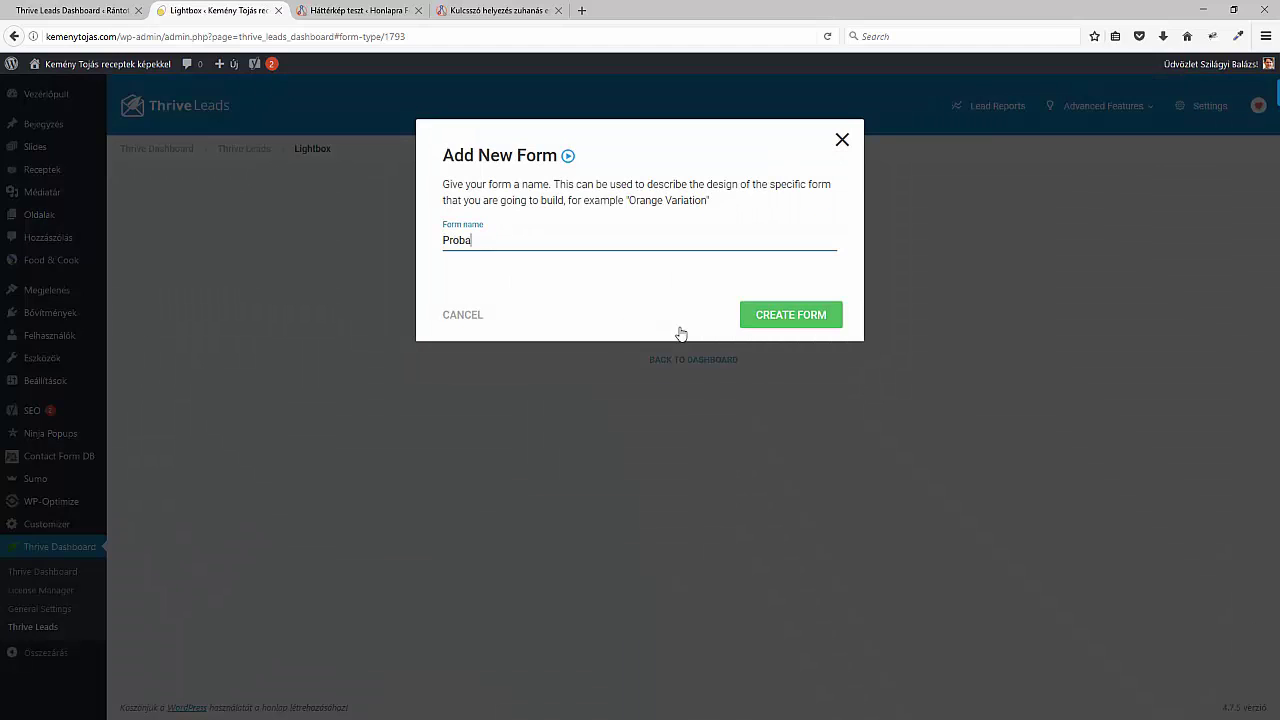
{"action": "left_click", "coordinate": [765, 316]}
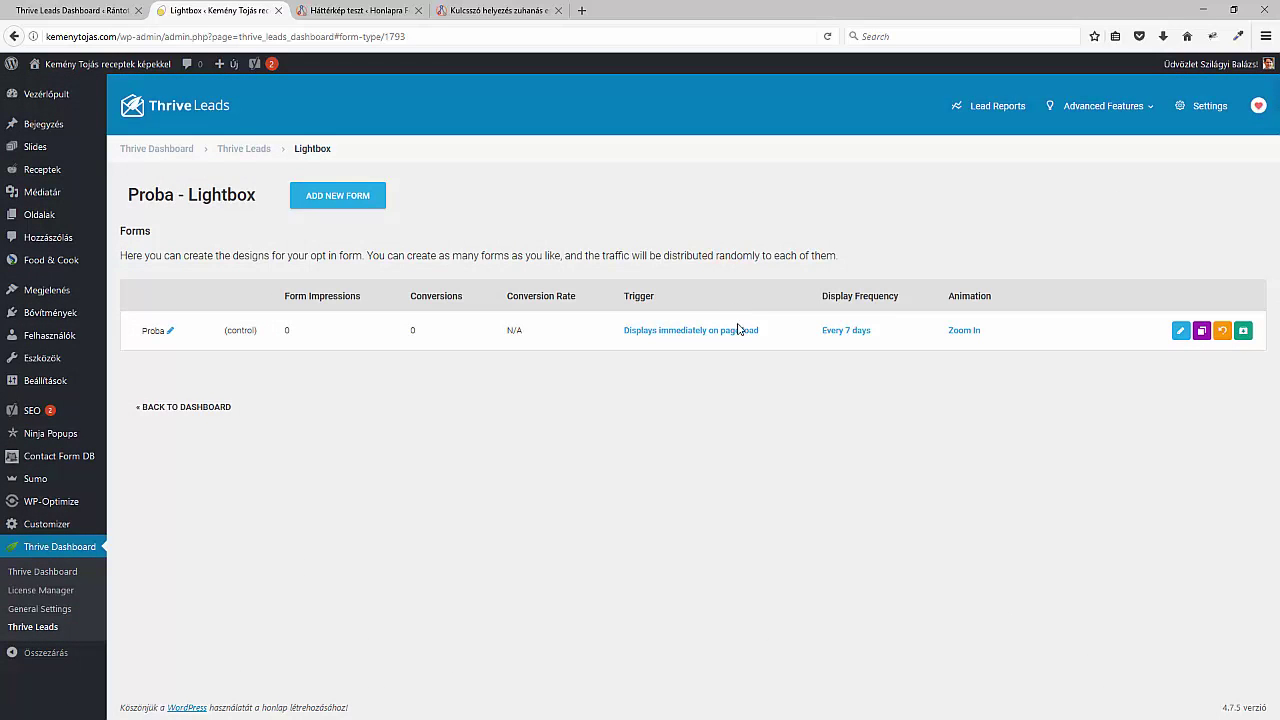
Step: Open the Proba form's design, browse the opt-in and multi-step templates, and apply the Lightbox Set 002 v4 template
{"action": "left_click", "coordinate": [1180, 330]}
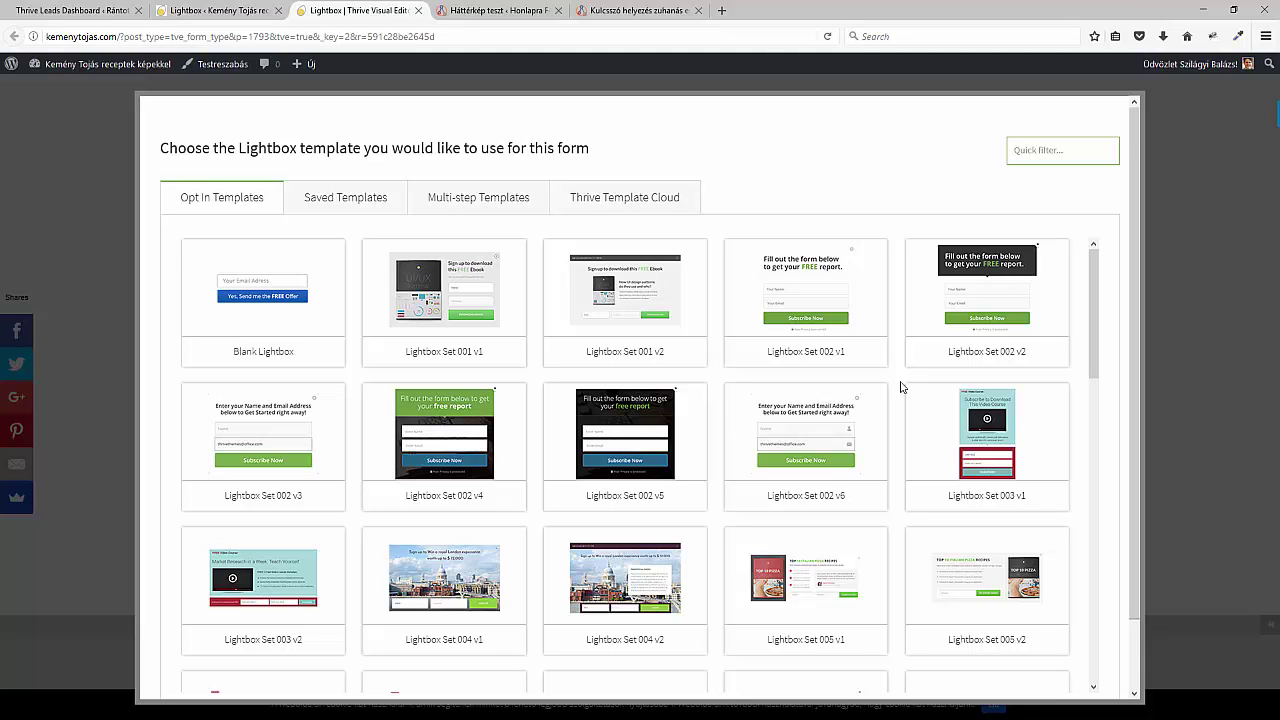
{"action": "scroll", "coordinate": [851, 351], "scroll_direction": "down", "scroll_amount": 10}
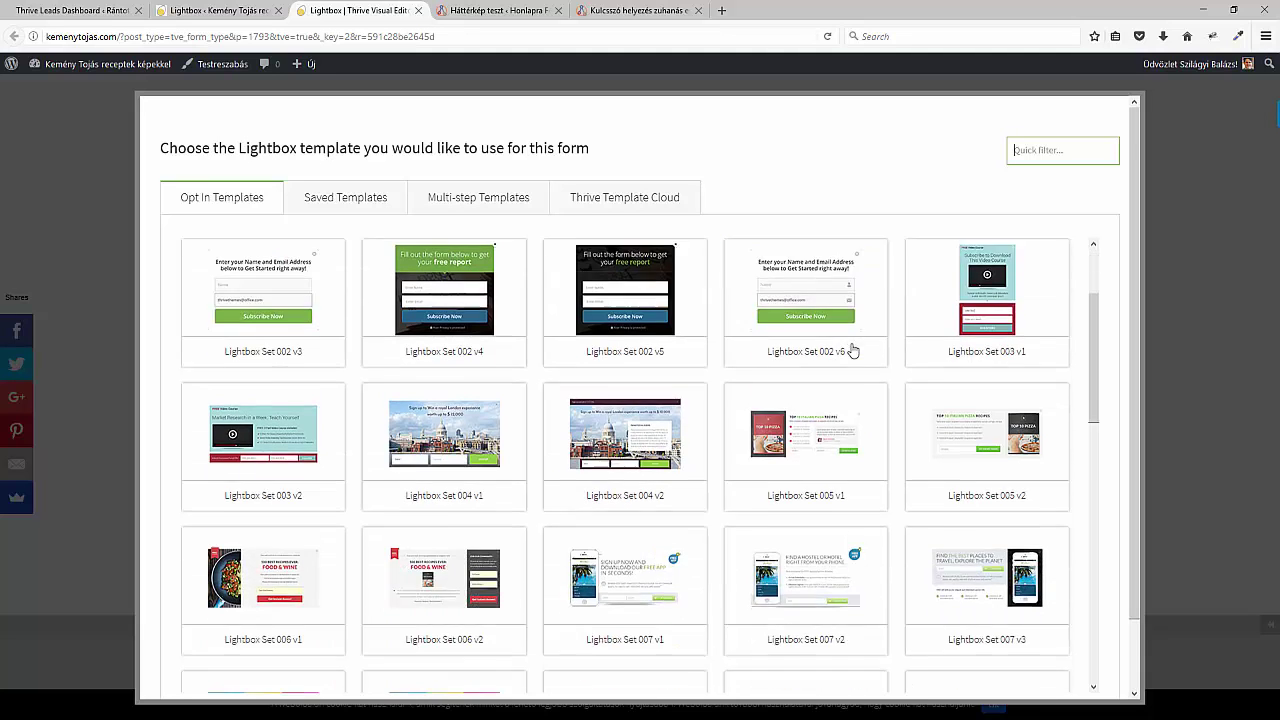
{"action": "scroll", "coordinate": [914, 460], "scroll_direction": "up", "scroll_amount": 10}
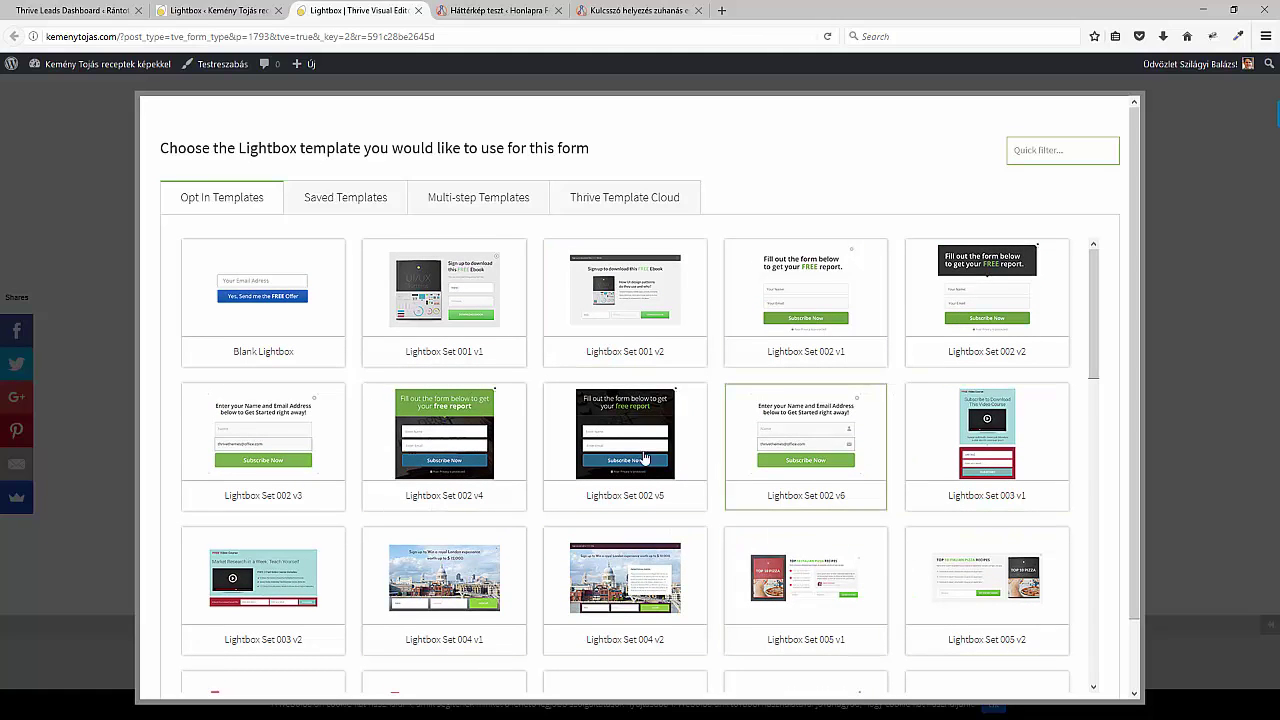
{"action": "left_click", "coordinate": [521, 211]}
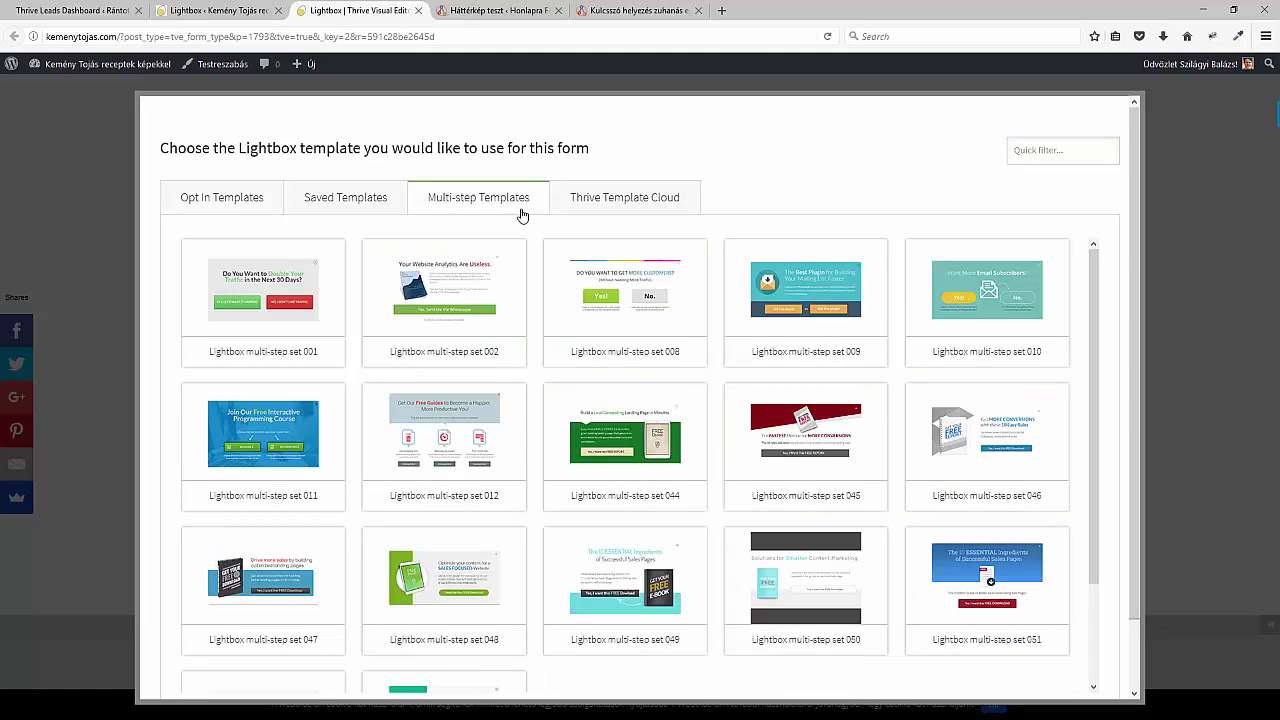
{"action": "scroll", "coordinate": [773, 432], "scroll_direction": "down", "scroll_amount": 3}
{"action": "scroll", "coordinate": [773, 432], "scroll_direction": "up", "scroll_amount": 3}
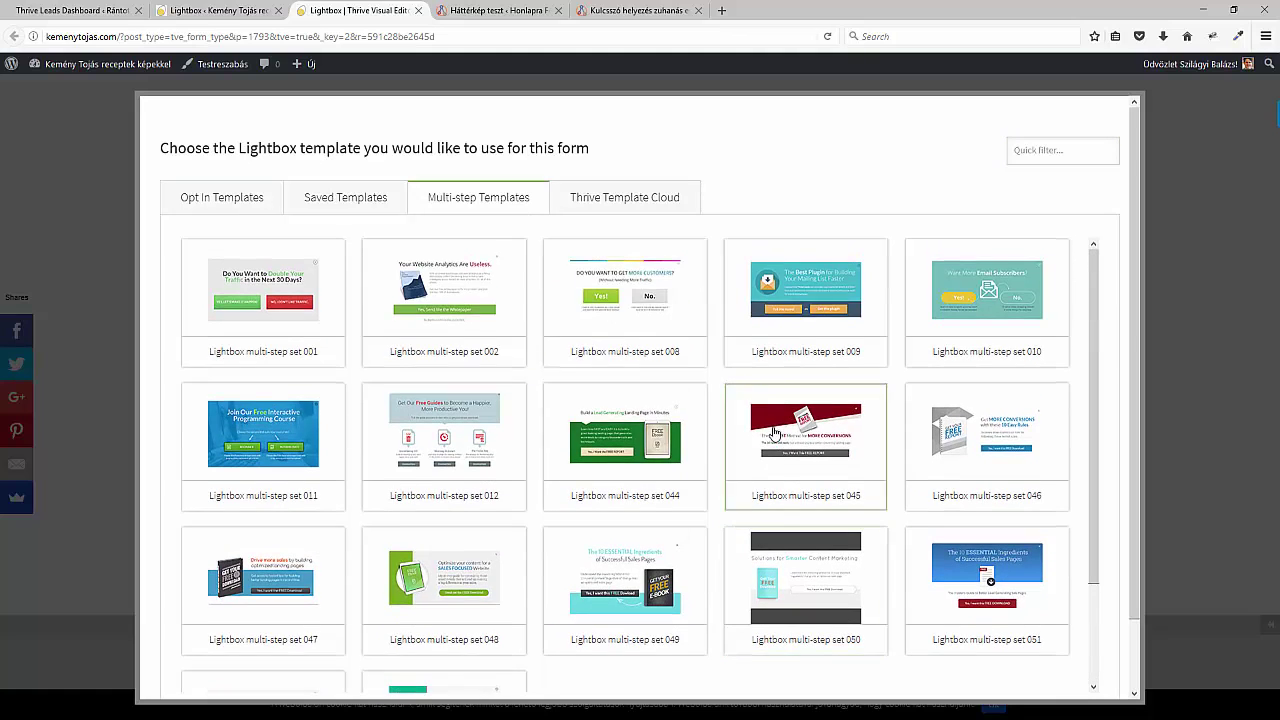
{"action": "left_click", "coordinate": [257, 208]}
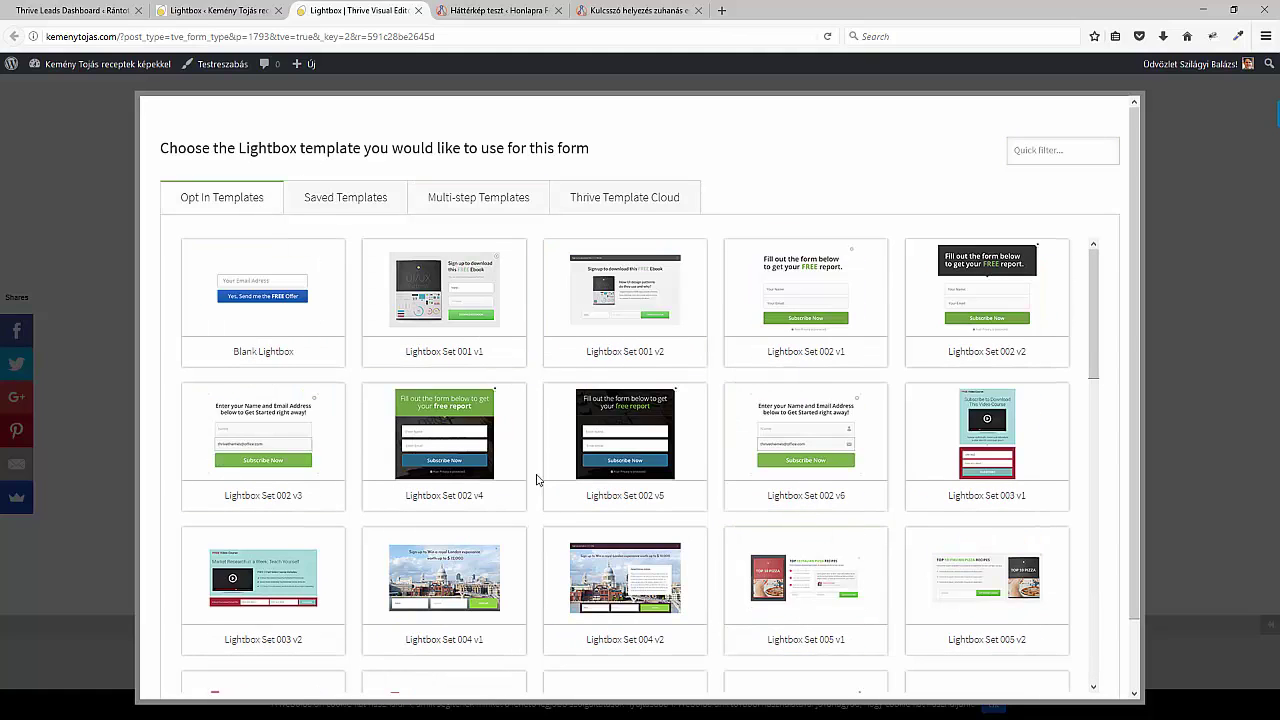
{"action": "left_click", "coordinate": [448, 447]}
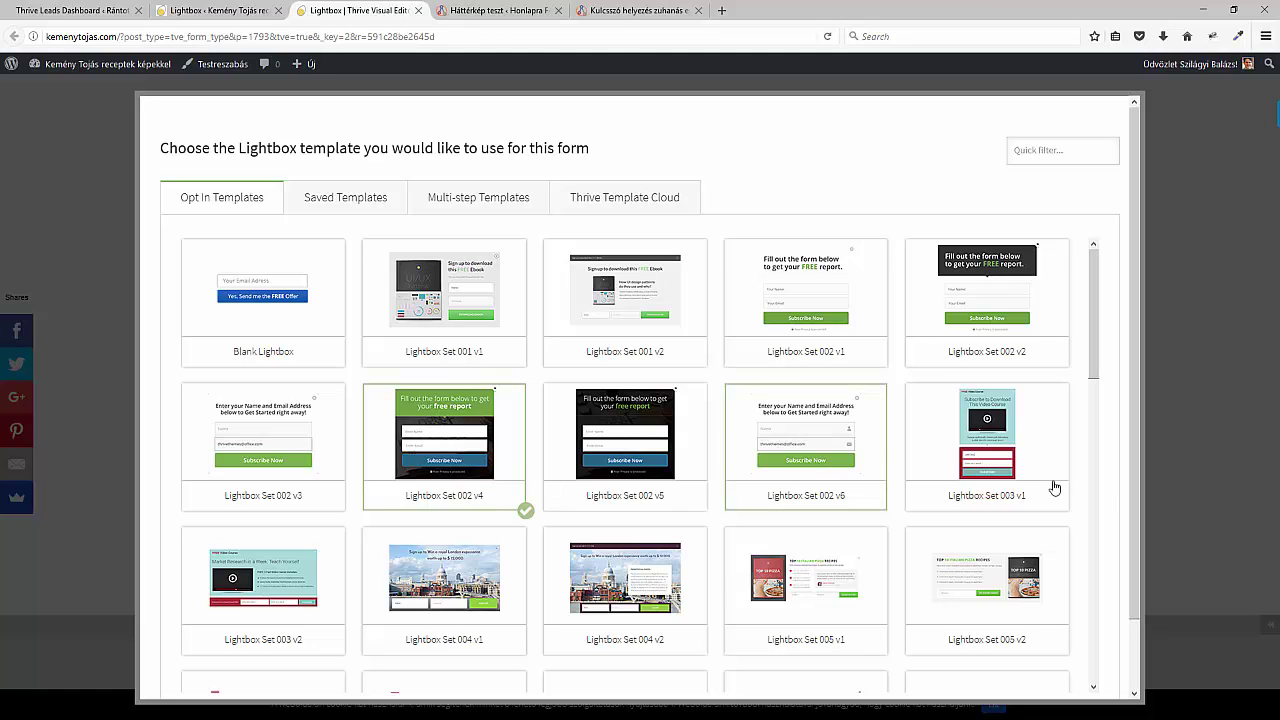
{"action": "scroll", "coordinate": [1070, 560], "scroll_direction": "down", "scroll_amount": 2}
{"action": "left_click", "coordinate": [1097, 675]}
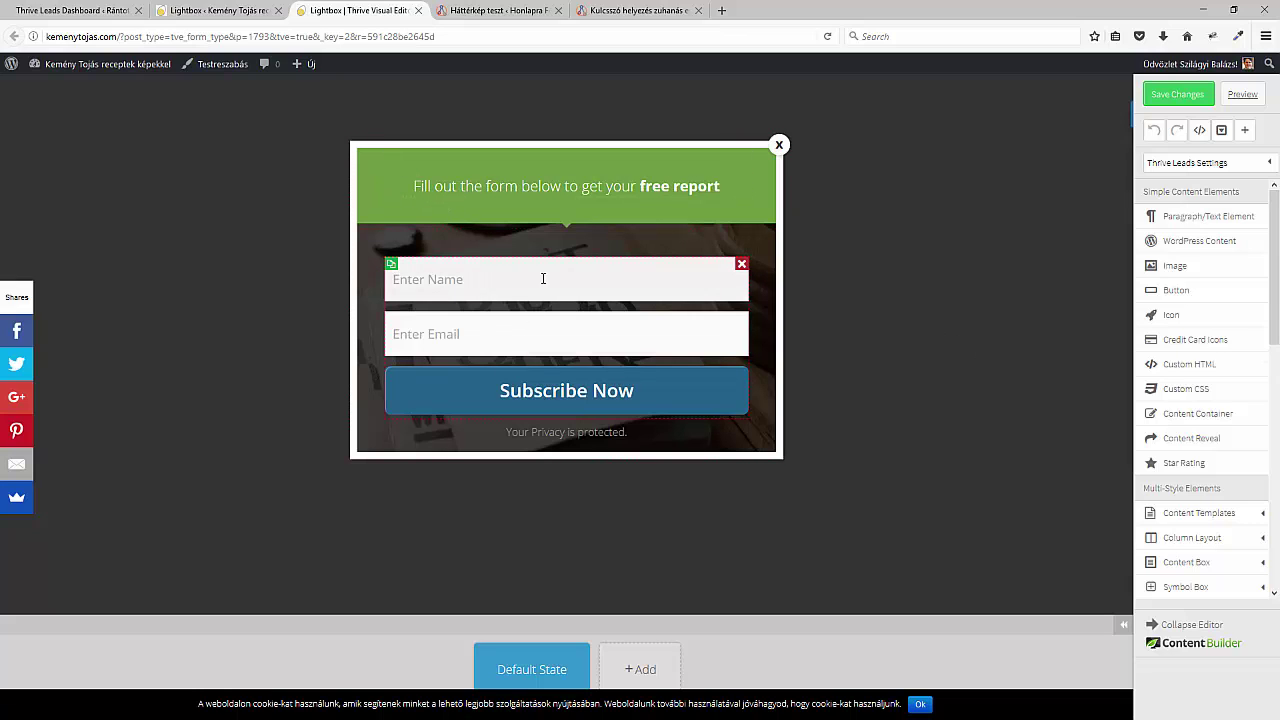
Step: Inspect the text formatting options of the lightbox headline without changing them
{"action": "left_click", "coordinate": [528, 187]}
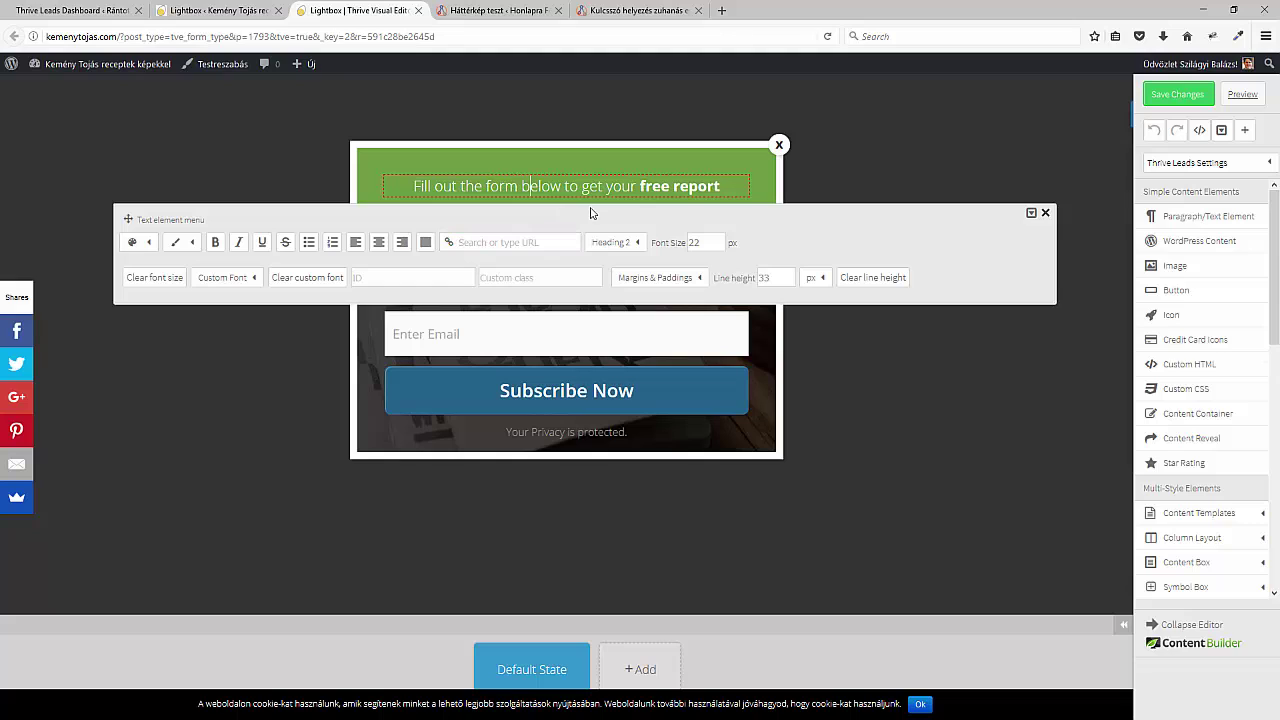
{"action": "left_click", "coordinate": [1045, 214]}
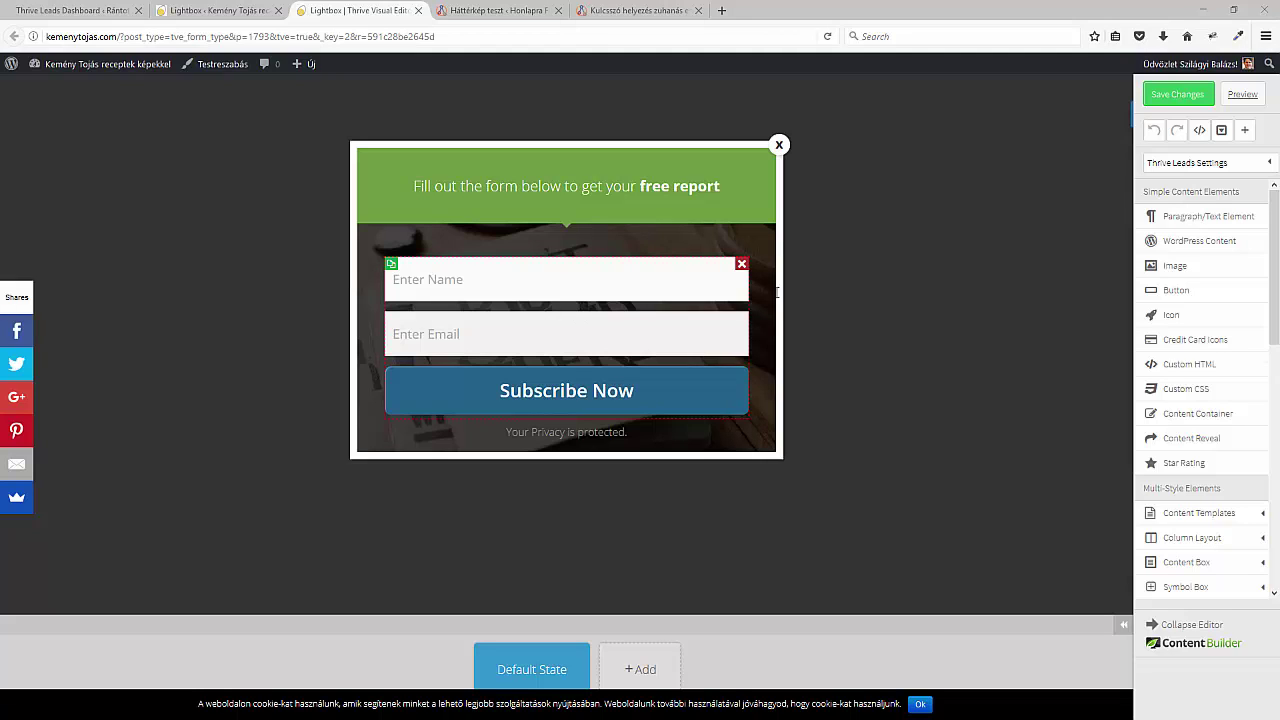
{"action": "left_click", "coordinate": [724, 10]}
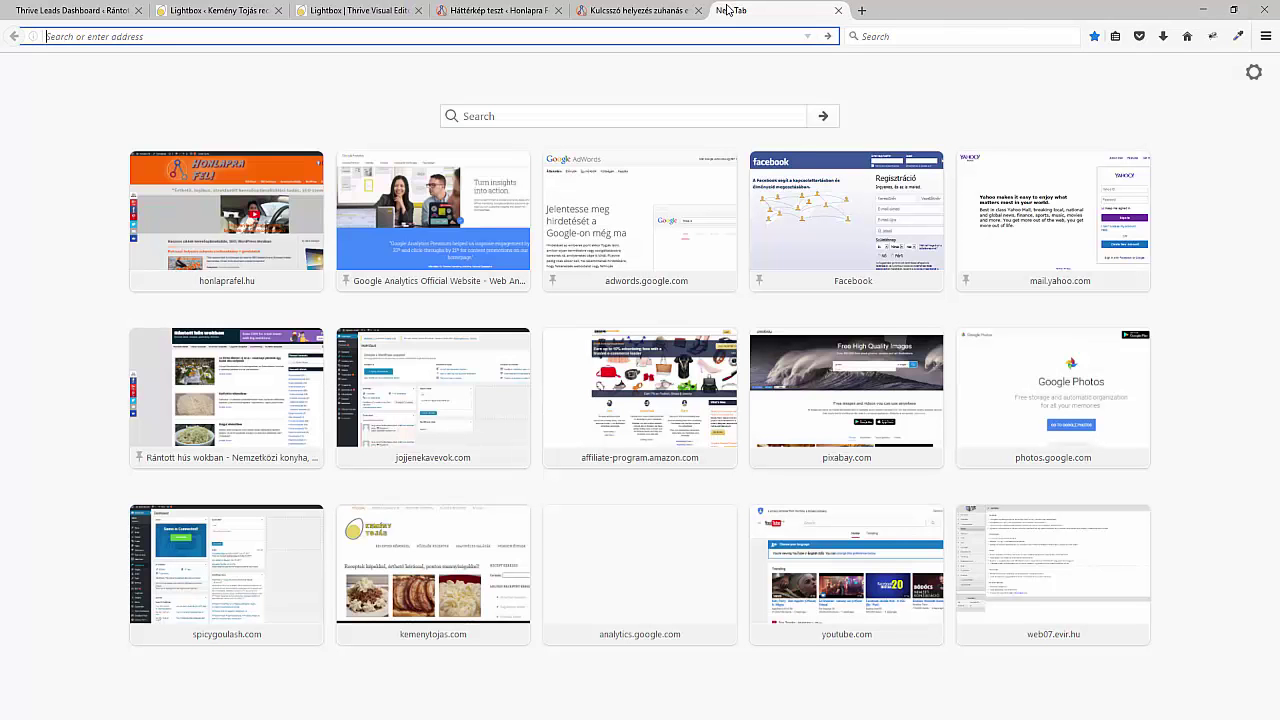
{"action": "type", "text": "https://listamester.hu/forms/9743/38128.html"}
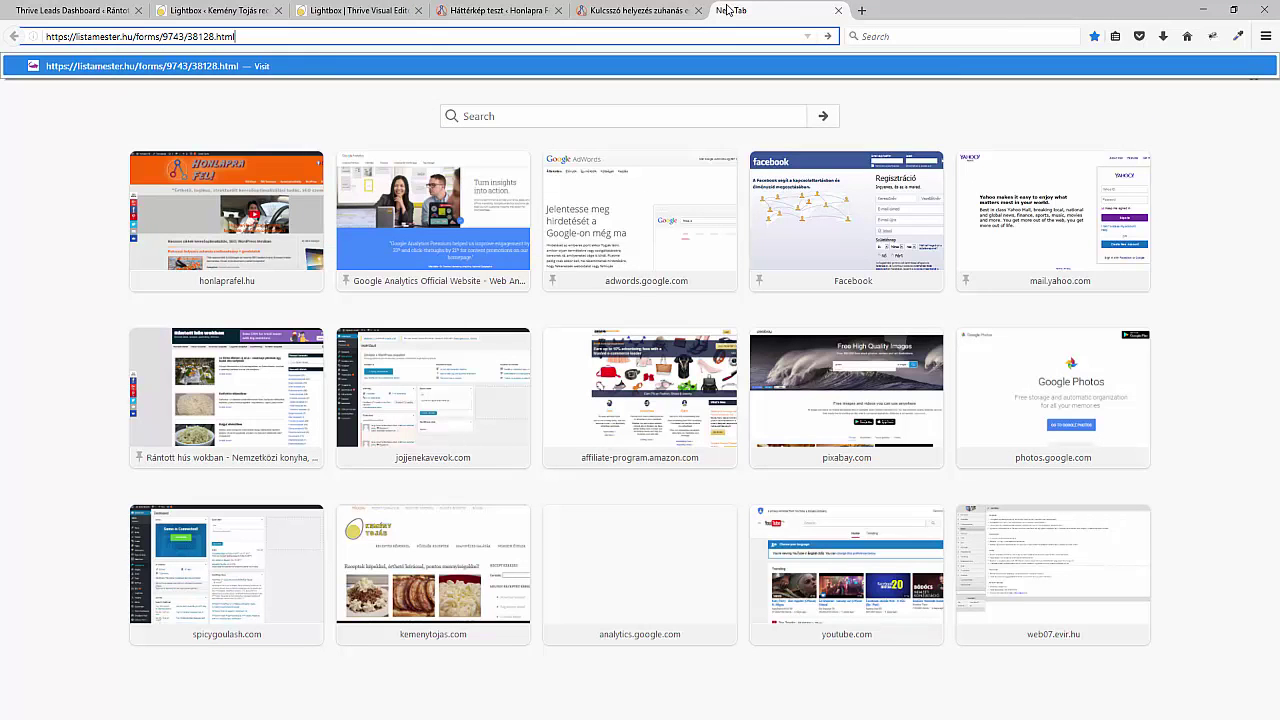
{"action": "key", "text": "Return"}
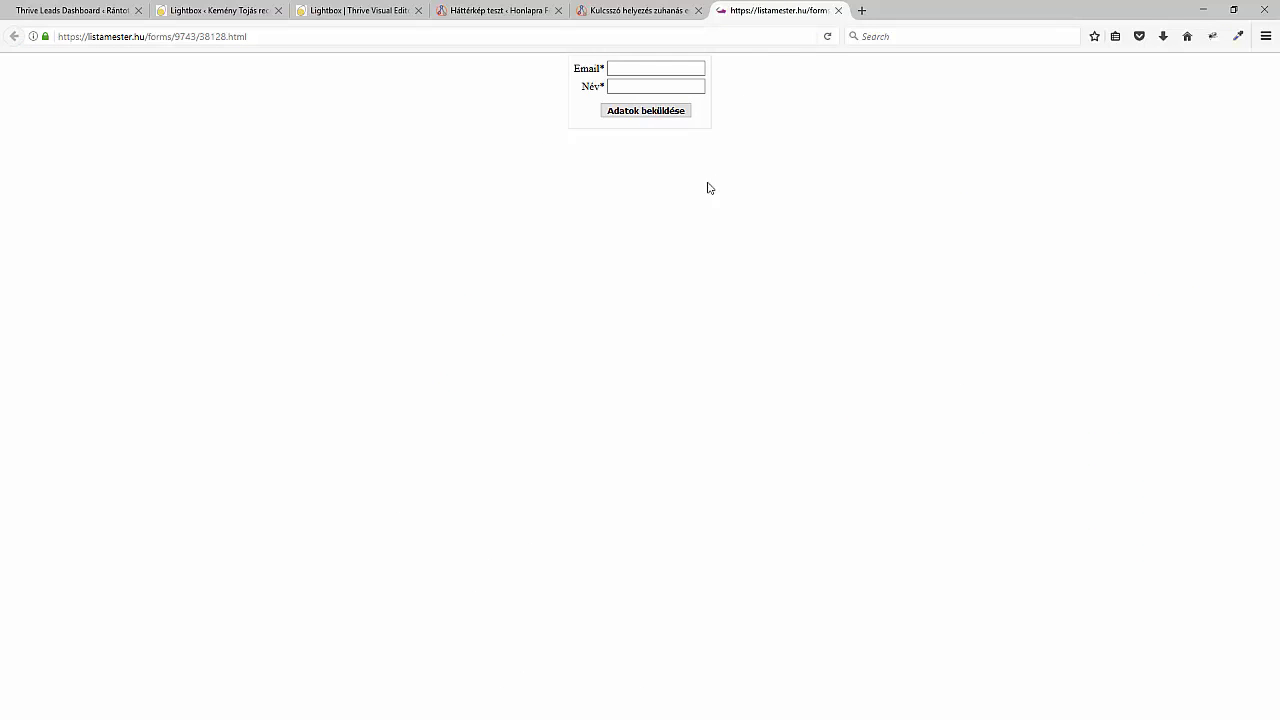
{"action": "left_click", "coordinate": [310, 10]}
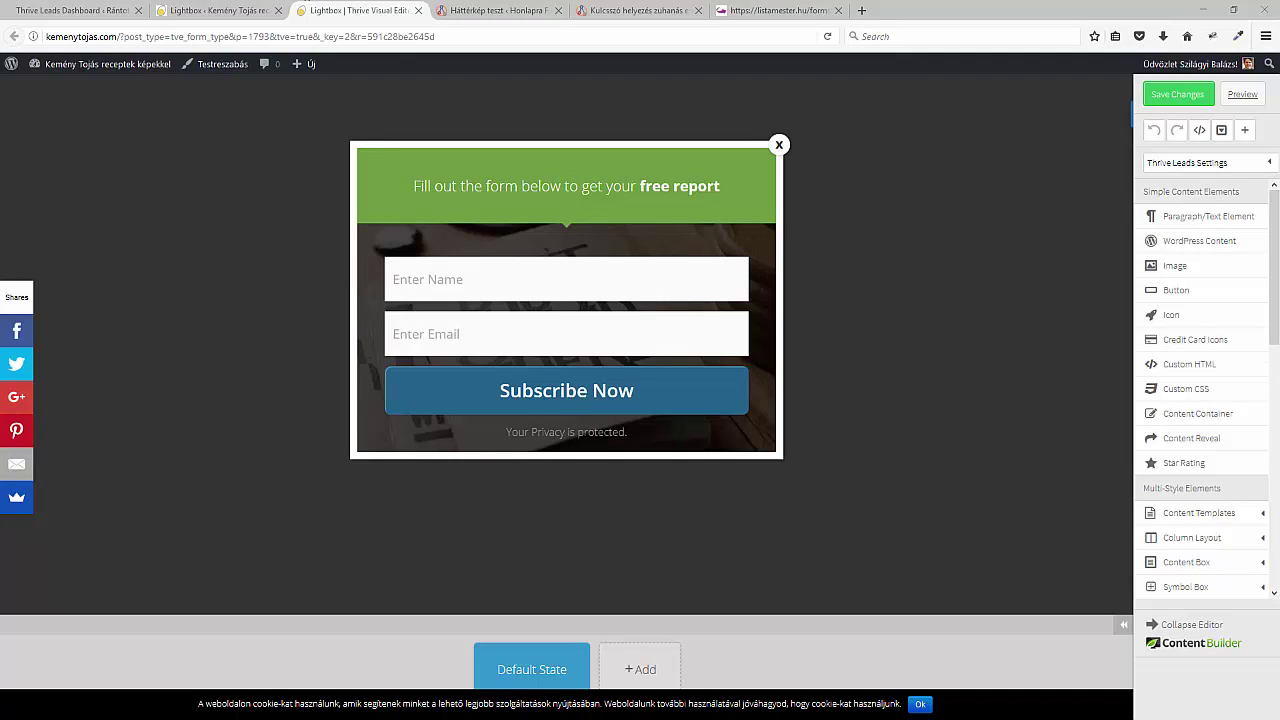
Step: Create a new service connection for the lightbox form using HTML form code, and paste in the ListaMester form's code
{"action": "left_click", "coordinate": [571, 352]}
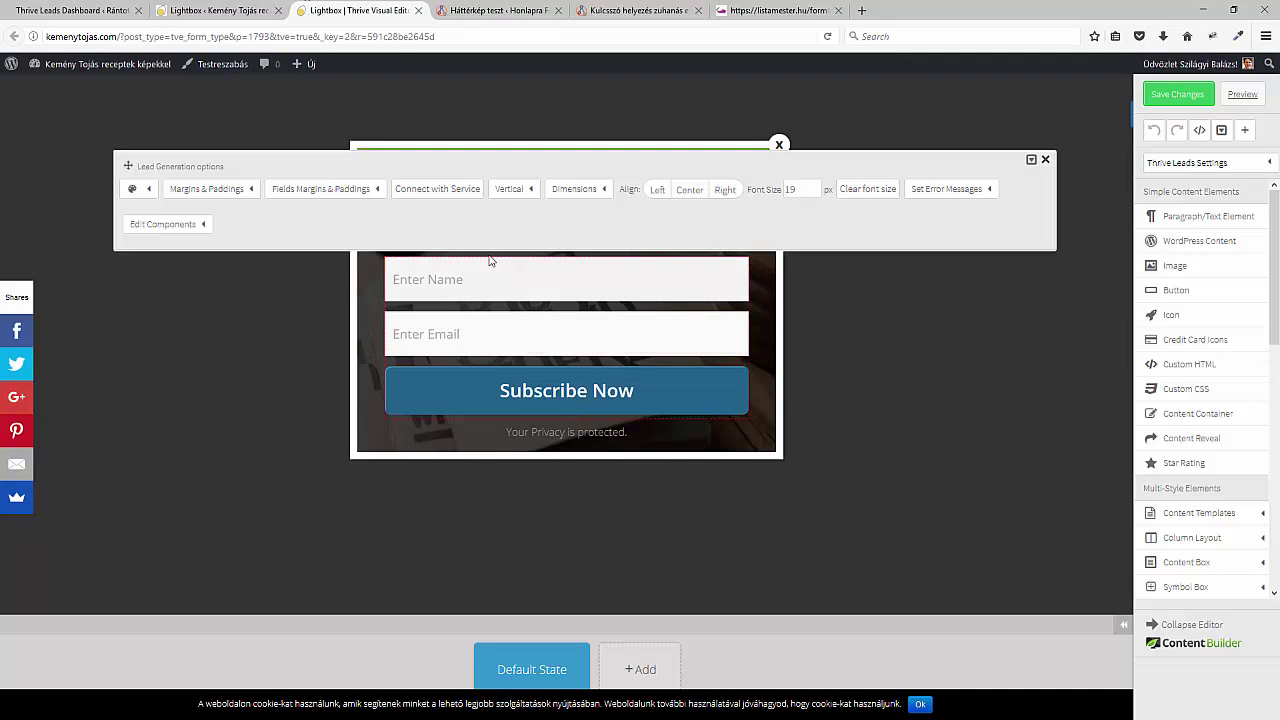
{"action": "left_click", "coordinate": [457, 192]}
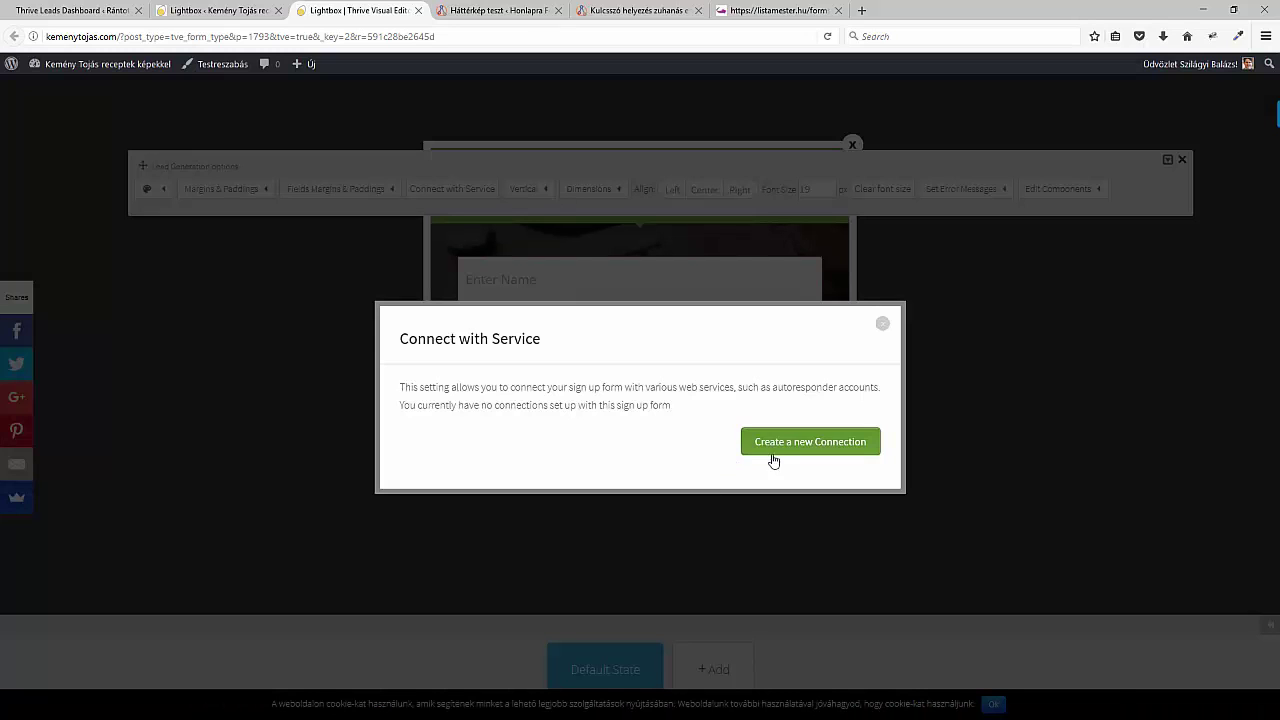
{"action": "left_click", "coordinate": [776, 450]}
{"action": "left_click", "coordinate": [510, 418]}
{"action": "left_click", "coordinate": [512, 431]}
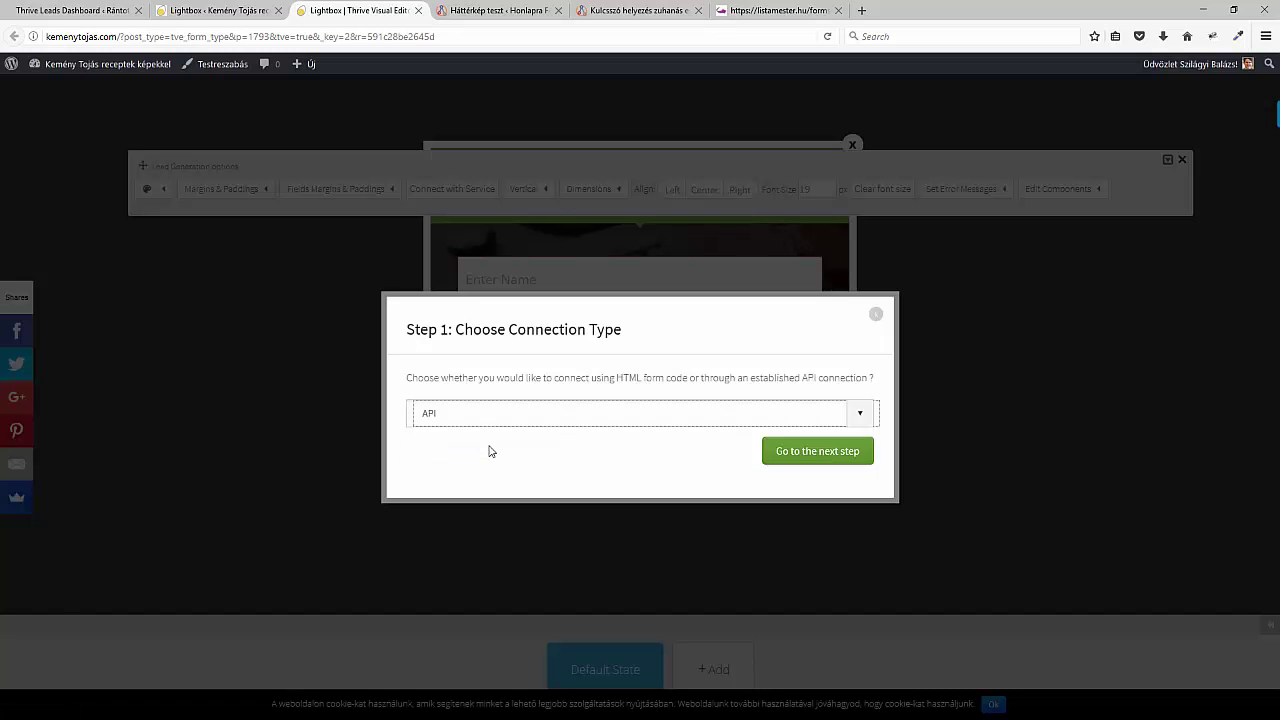
{"action": "key", "text": "Down"}
{"action": "left_click", "coordinate": [796, 458]}
{"action": "key", "text": "ctrl+v"}
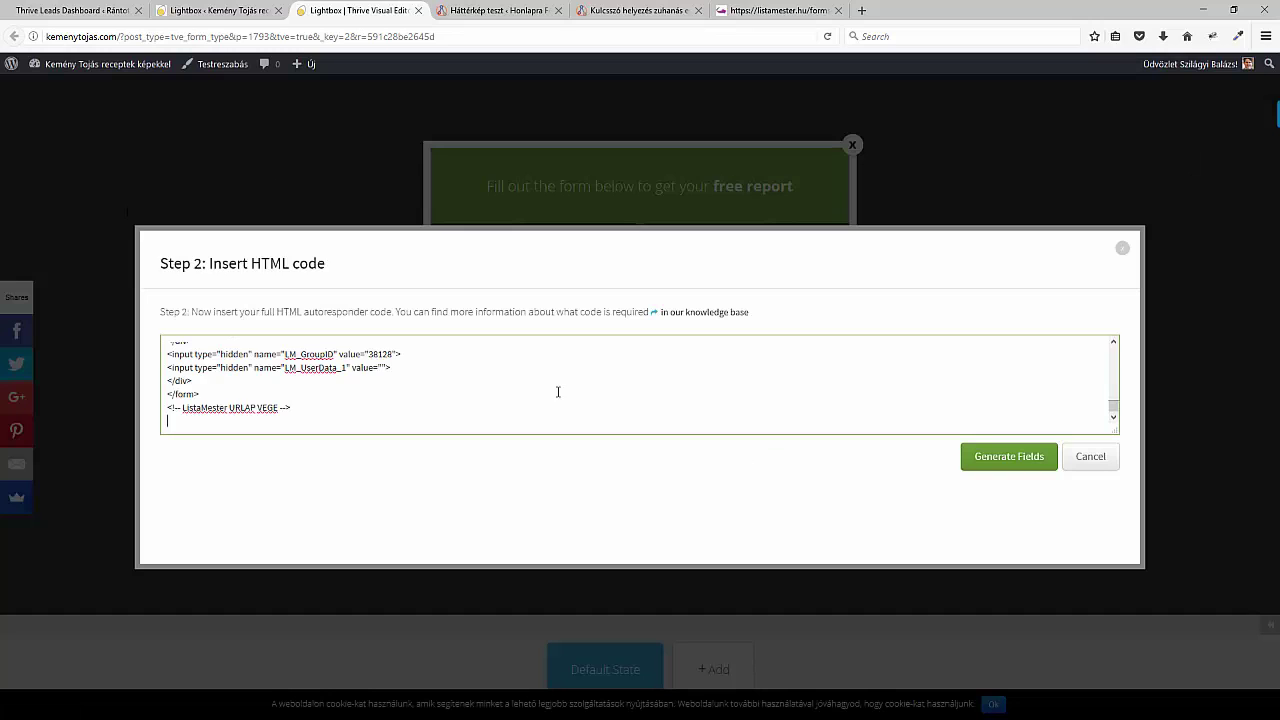
Step: Check the pasted code against the ListaMester sign-up form page and generate the form fields from the code
{"action": "scroll", "coordinate": [400, 385], "scroll_direction": "up", "scroll_amount": 5}
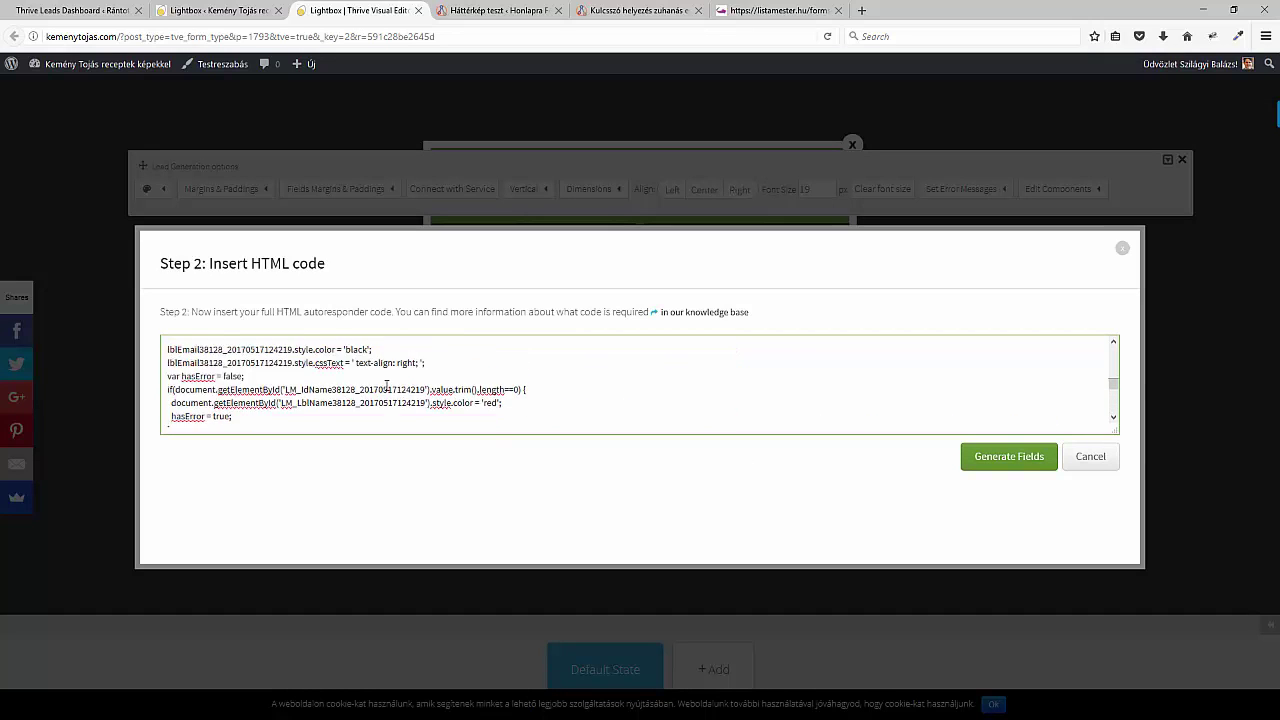
{"action": "scroll", "coordinate": [386, 385], "scroll_direction": "up", "scroll_amount": 5}
{"action": "left_click", "coordinate": [770, 10]}
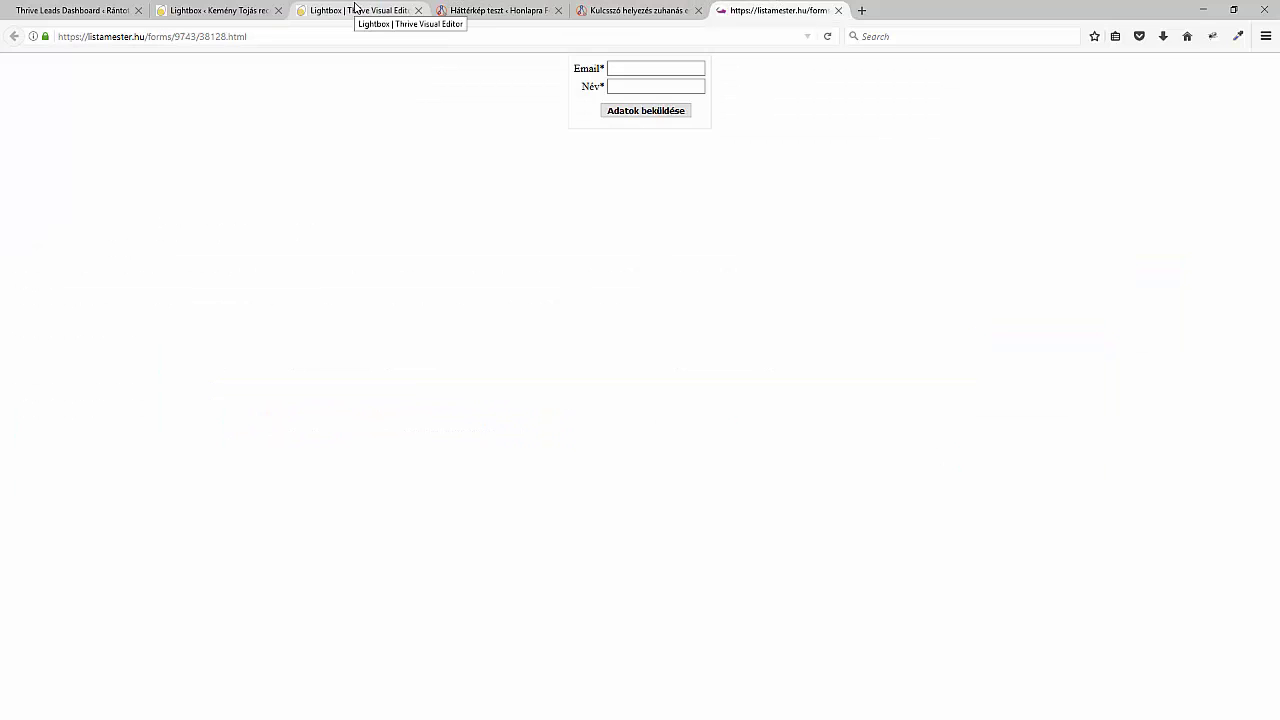
{"action": "left_click", "coordinate": [355, 10]}
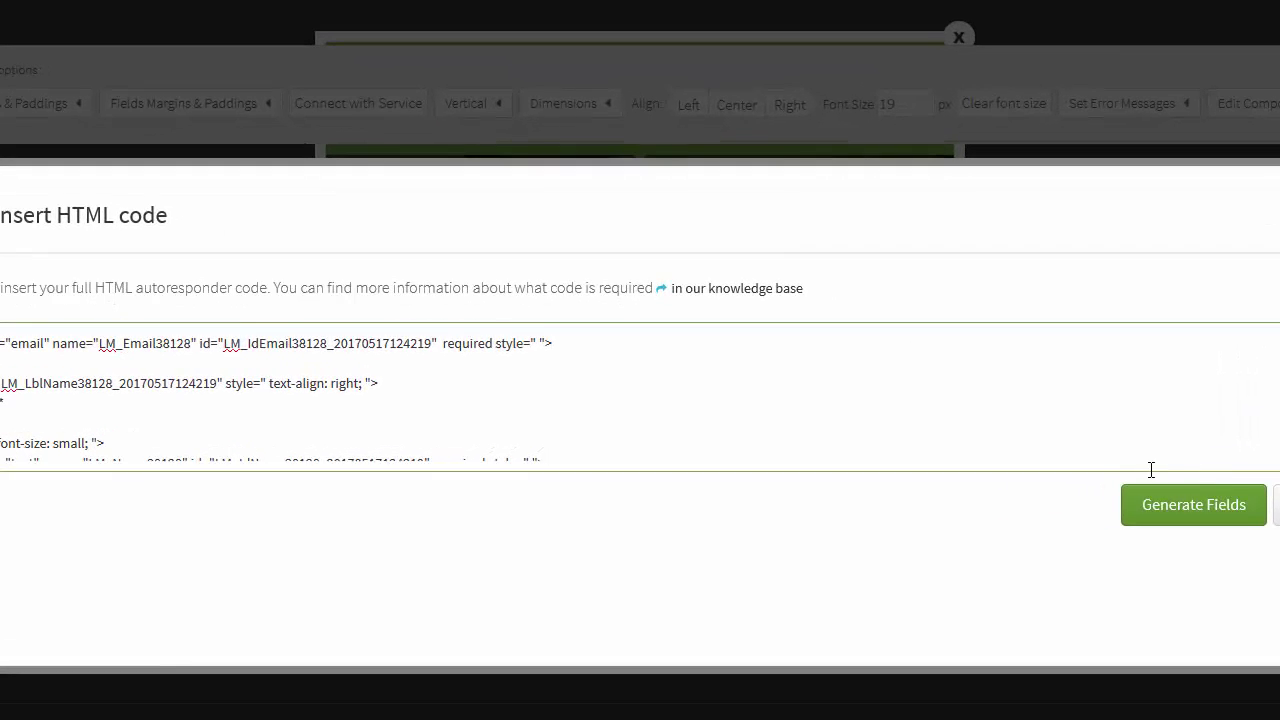
{"action": "left_click", "coordinate": [1246, 514]}
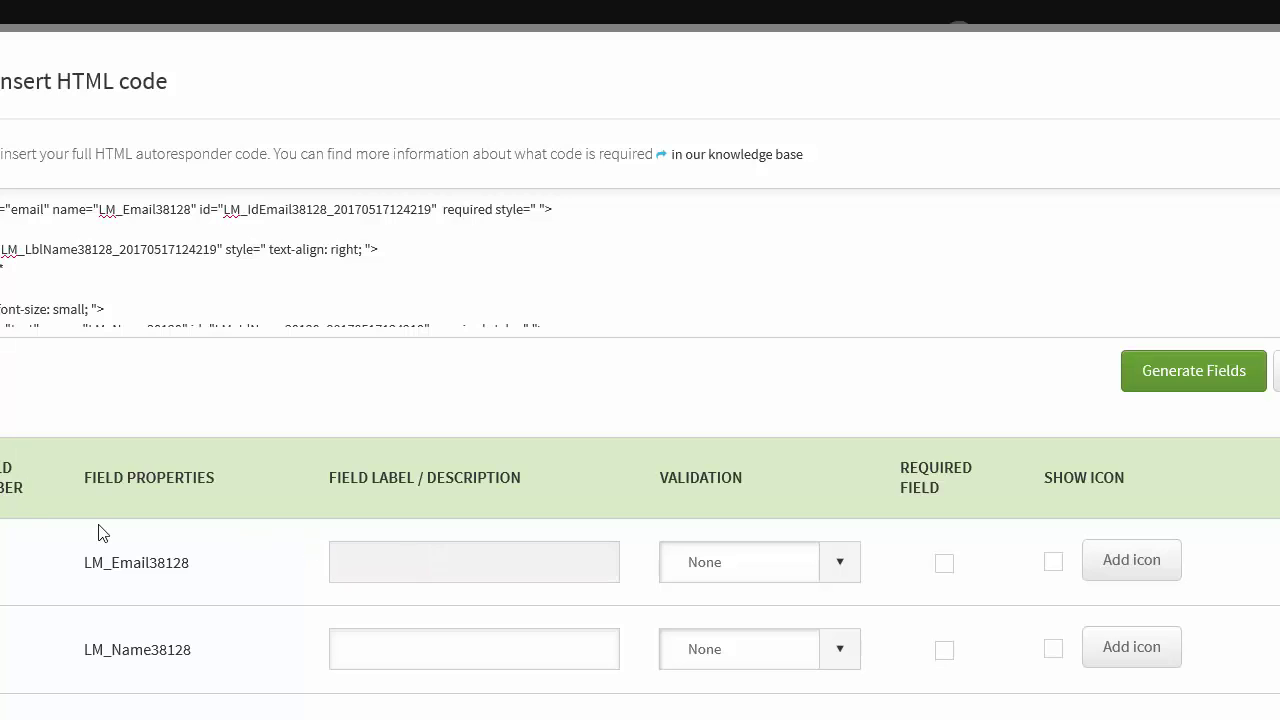
Step: Label the email field "Email címed" with Email validation, make it required, label the name field "Neved" and finish the connection setup
{"action": "left_click", "coordinate": [478, 554]}
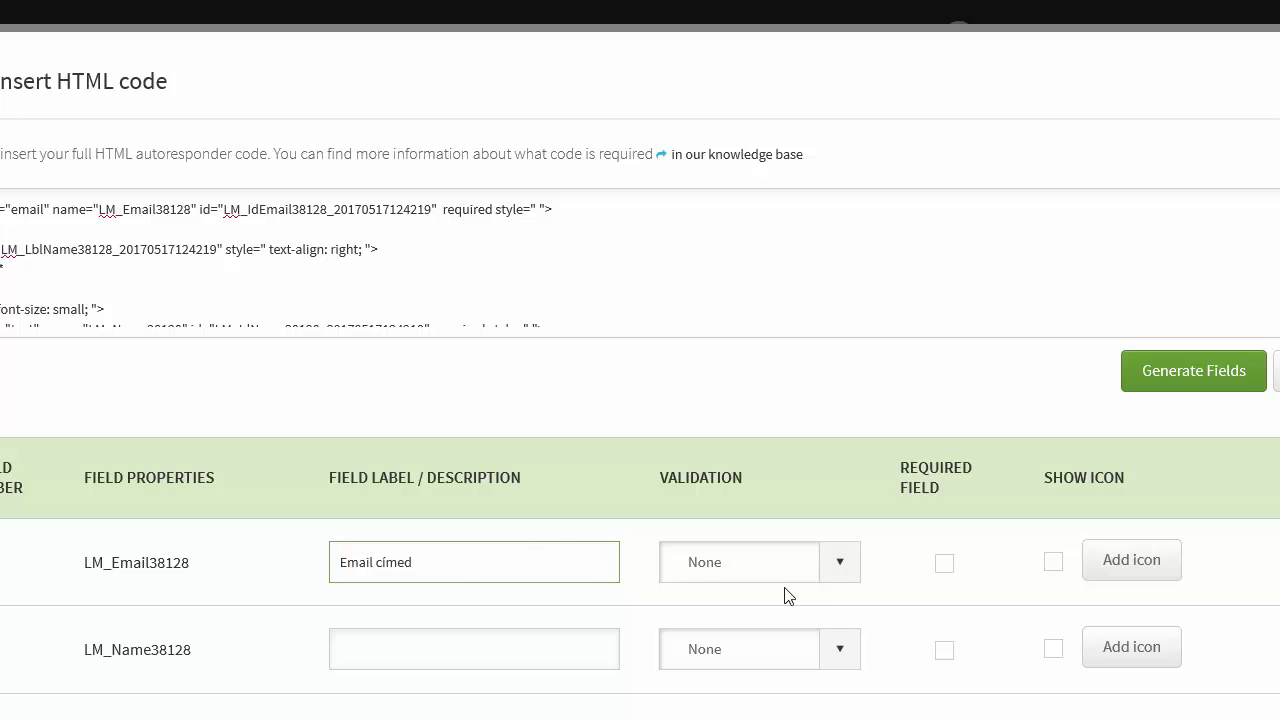
{"action": "left_click", "coordinate": [840, 570]}
{"action": "left_click", "coordinate": [734, 614]}
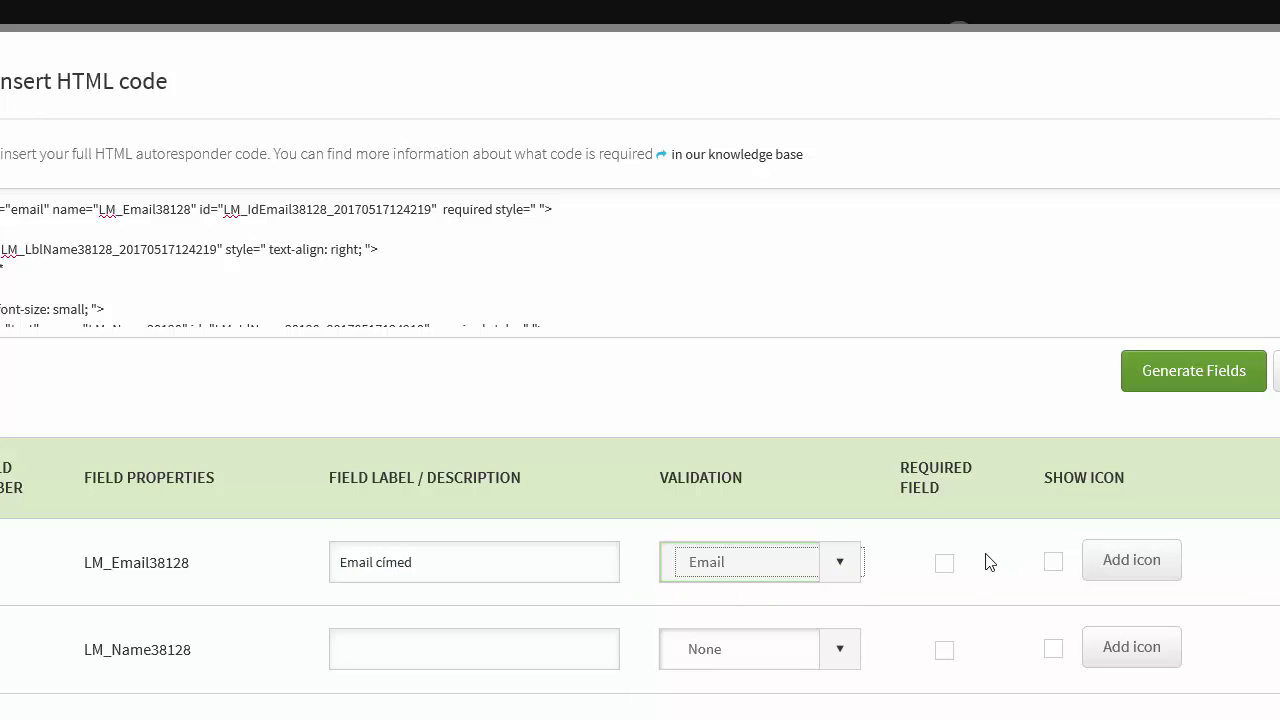
{"action": "left_click", "coordinate": [944, 562]}
{"action": "left_click", "coordinate": [520, 640]}
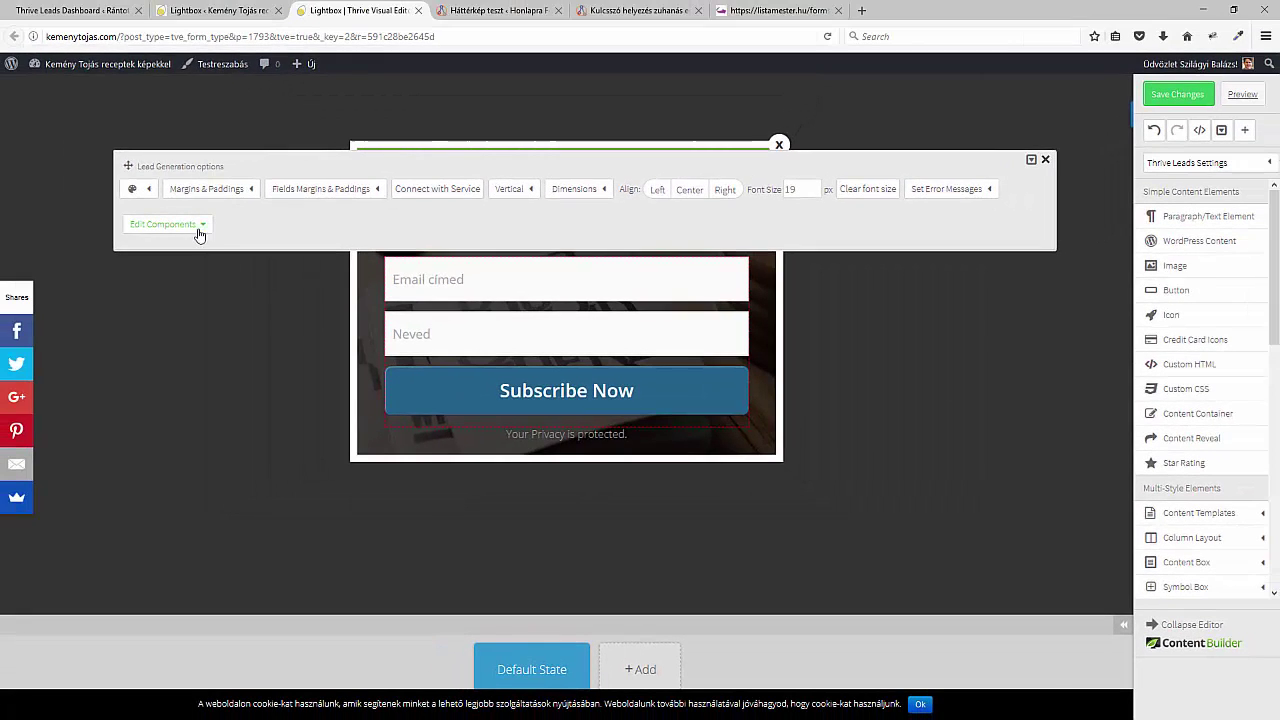
Step: Set the submit button text to "LETÖLTÖM!" and compare the form with the ListaMester sign-up page
{"action": "left_click", "coordinate": [199, 229]}
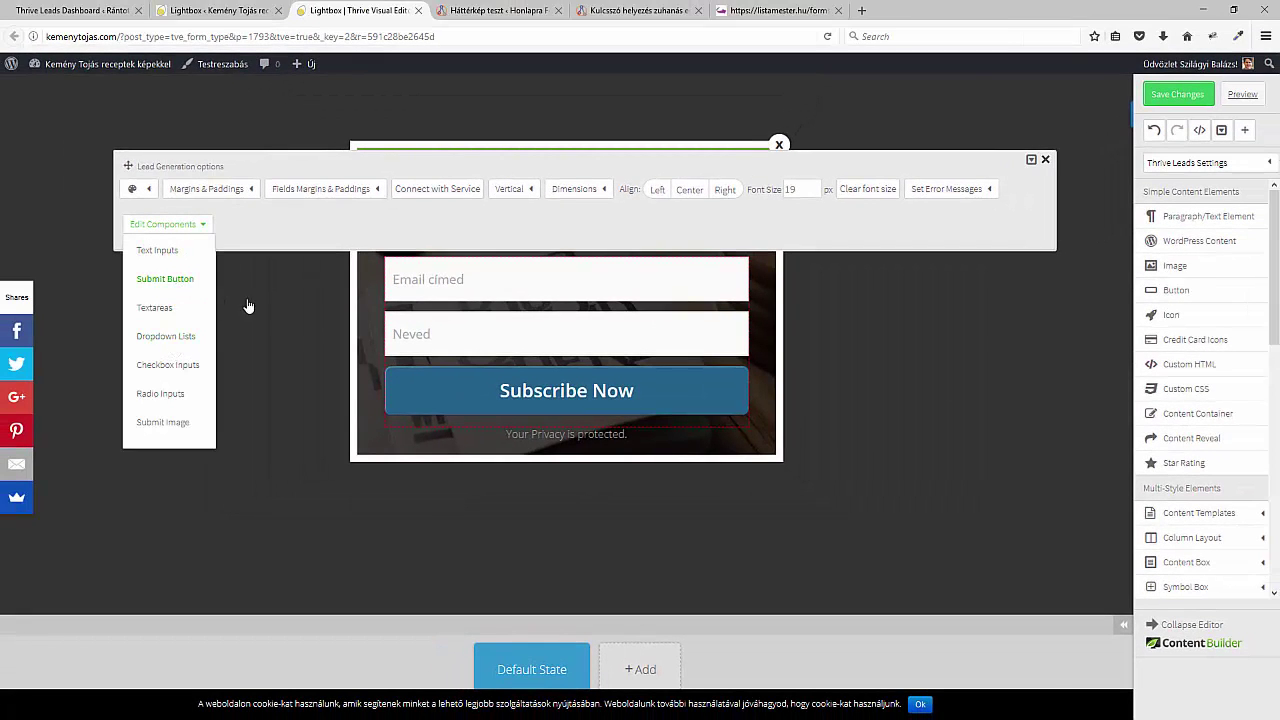
{"action": "left_click_drag", "start_coordinate": [917, 283], "coordinate": [777, 289]}
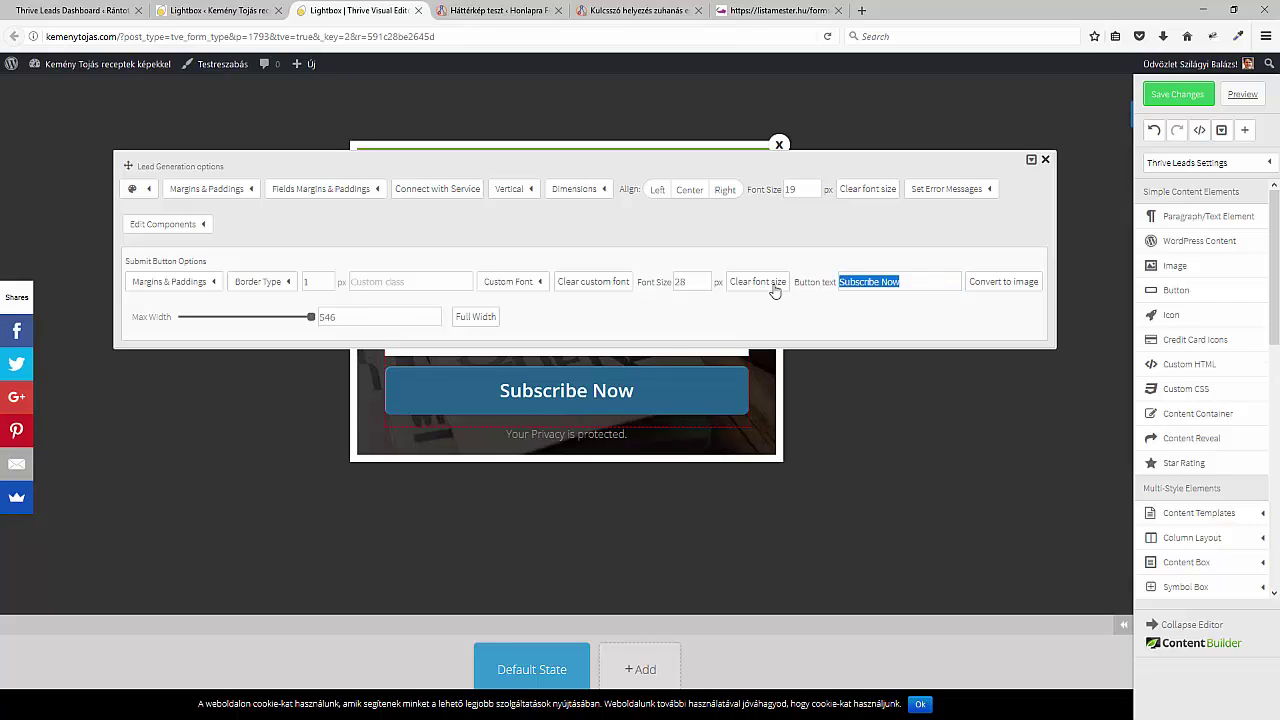
{"action": "type", "text": "LETÖLTÖM!"}
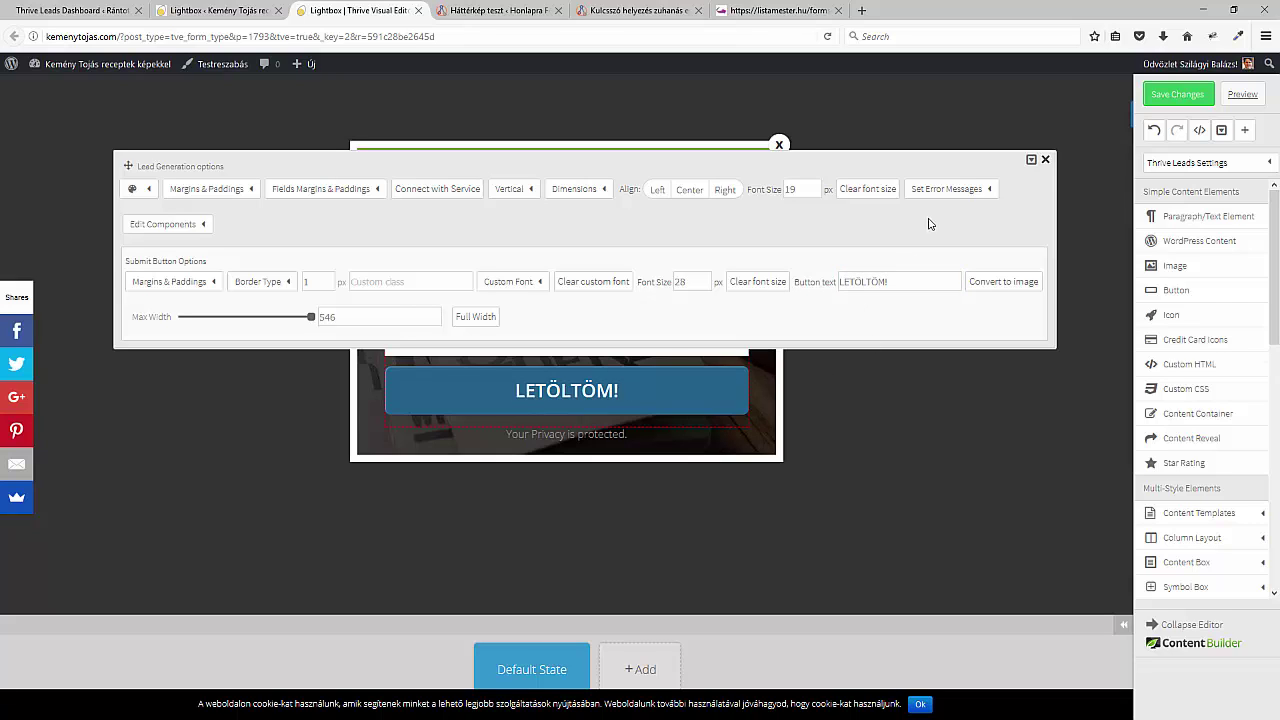
{"action": "left_click", "coordinate": [1031, 162]}
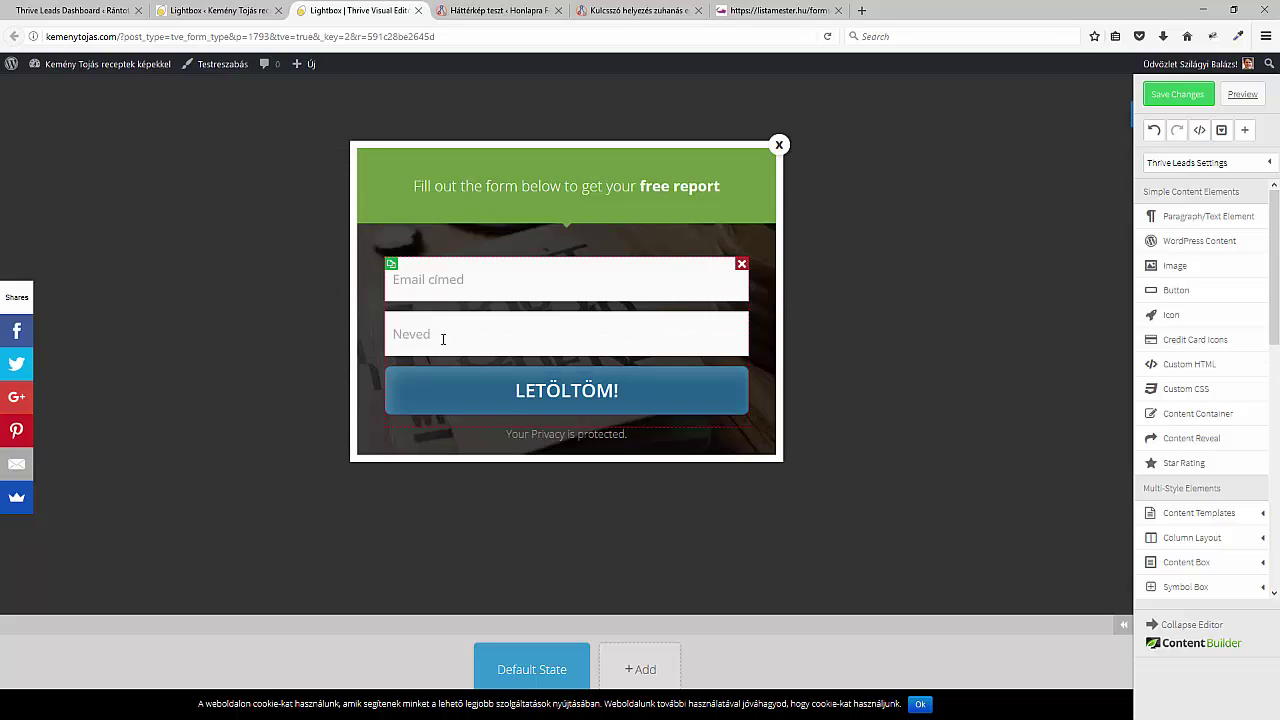
{"action": "left_click", "coordinate": [750, 11]}
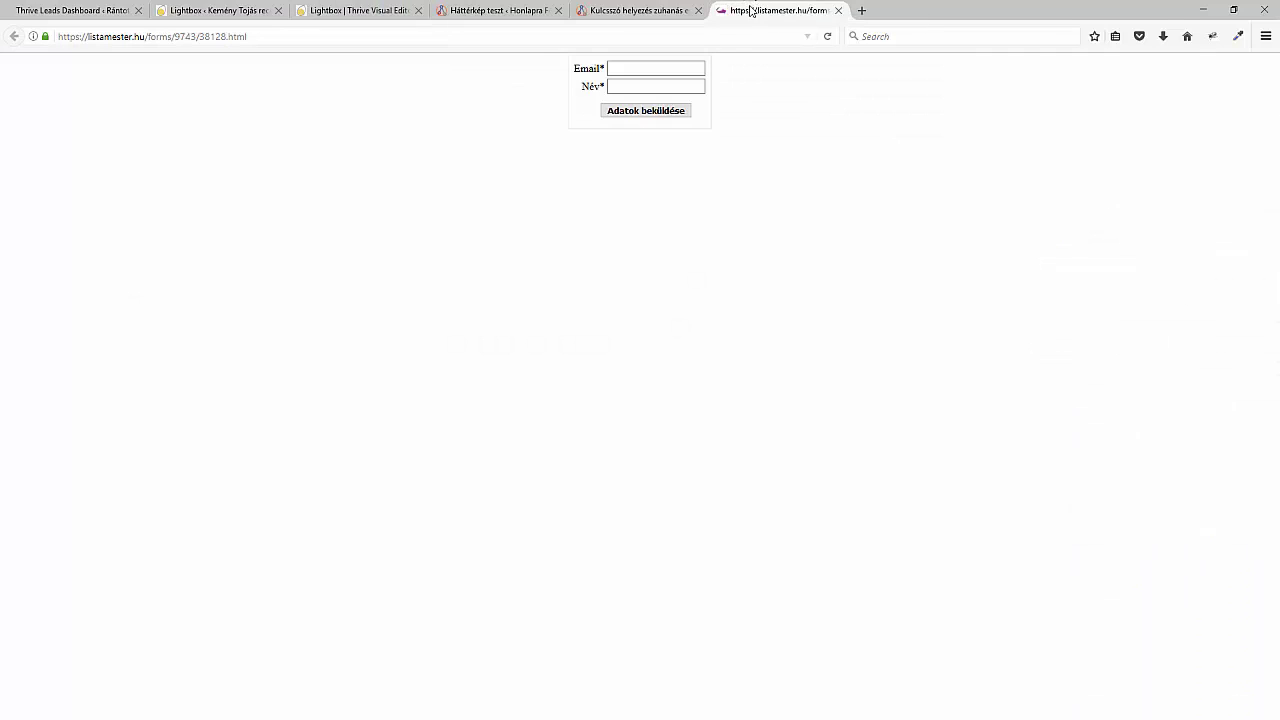
{"action": "left_click", "coordinate": [322, 10]}
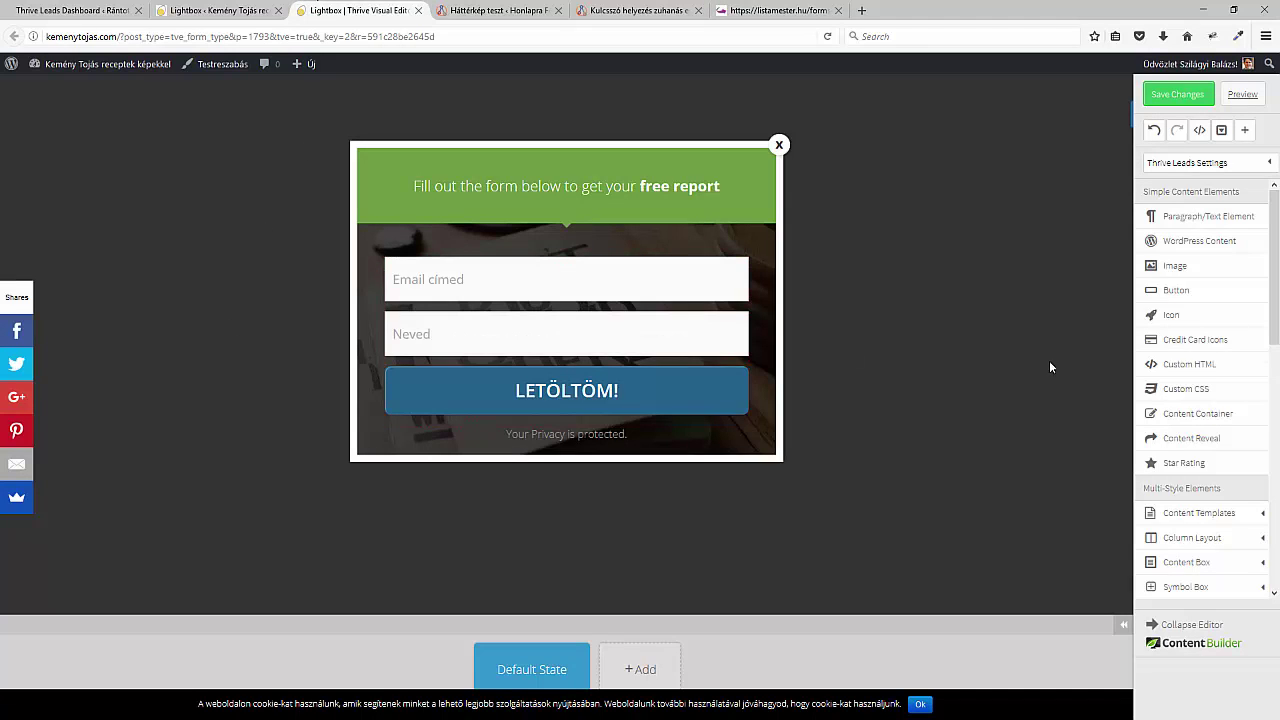
Step: Add a paragraph text element below the lightbox headline with the text "Ez egy új szöveg"
{"action": "left_click_drag", "start_coordinate": [1176, 218], "coordinate": [634, 194]}
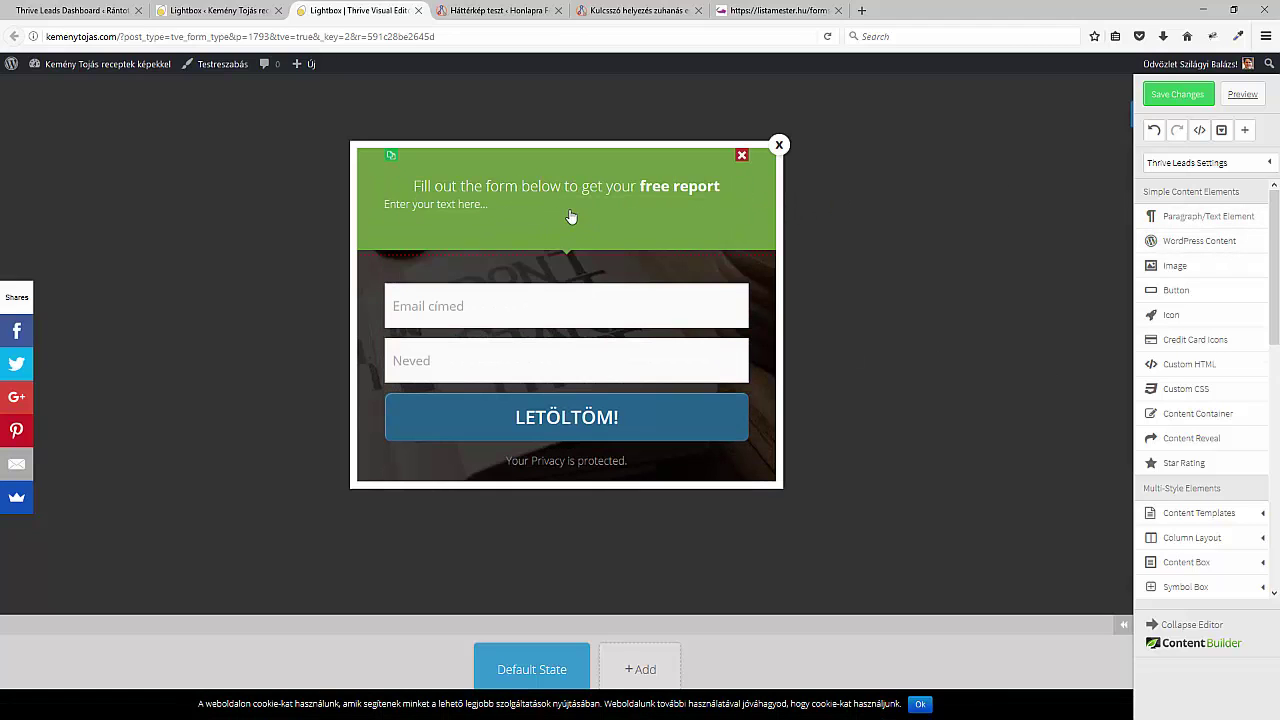
{"action": "left_click", "coordinate": [567, 213]}
{"action": "type", "text": "Ez egy új szoveg"}
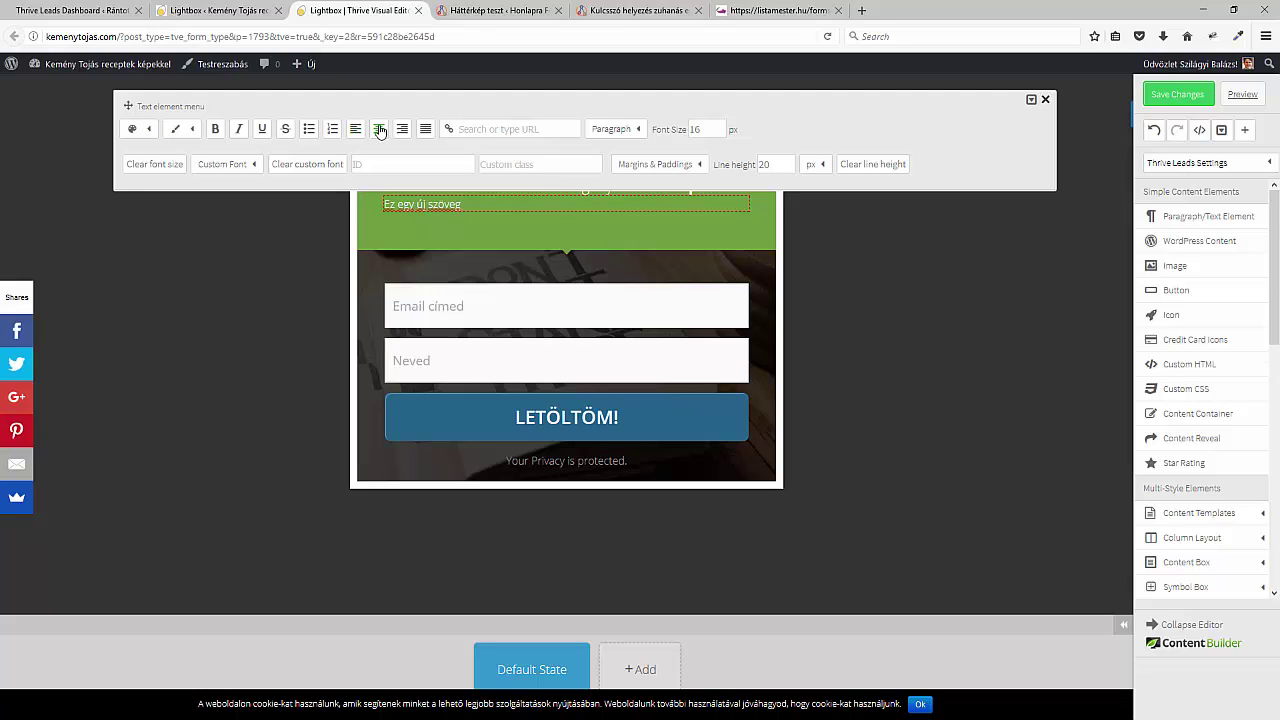
Step: Centre the new "Ez egy új szöveg" text, set its font size to 60 px and colour it red
{"action": "left_click", "coordinate": [379, 129]}
{"action": "left_click", "coordinate": [697, 130]}
{"action": "key", "text": "BackSpace"}
{"action": "key", "text": "BackSpace"}
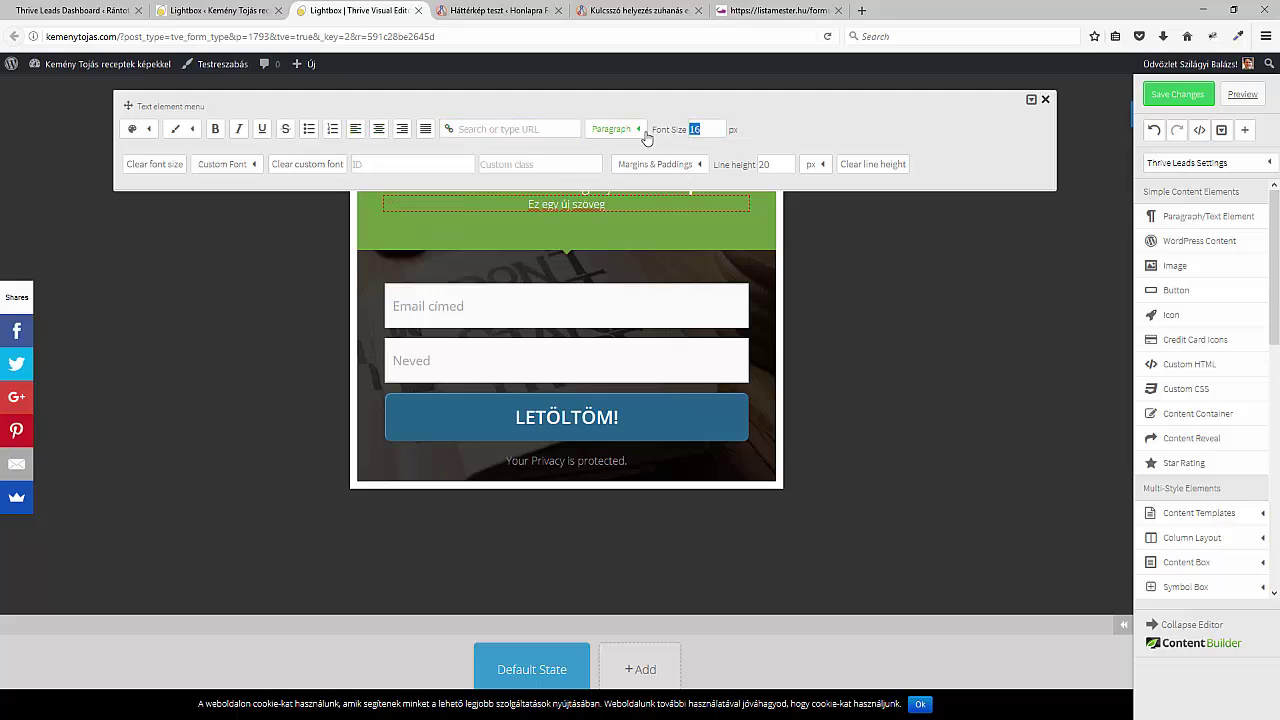
{"action": "type", "text": "60"}
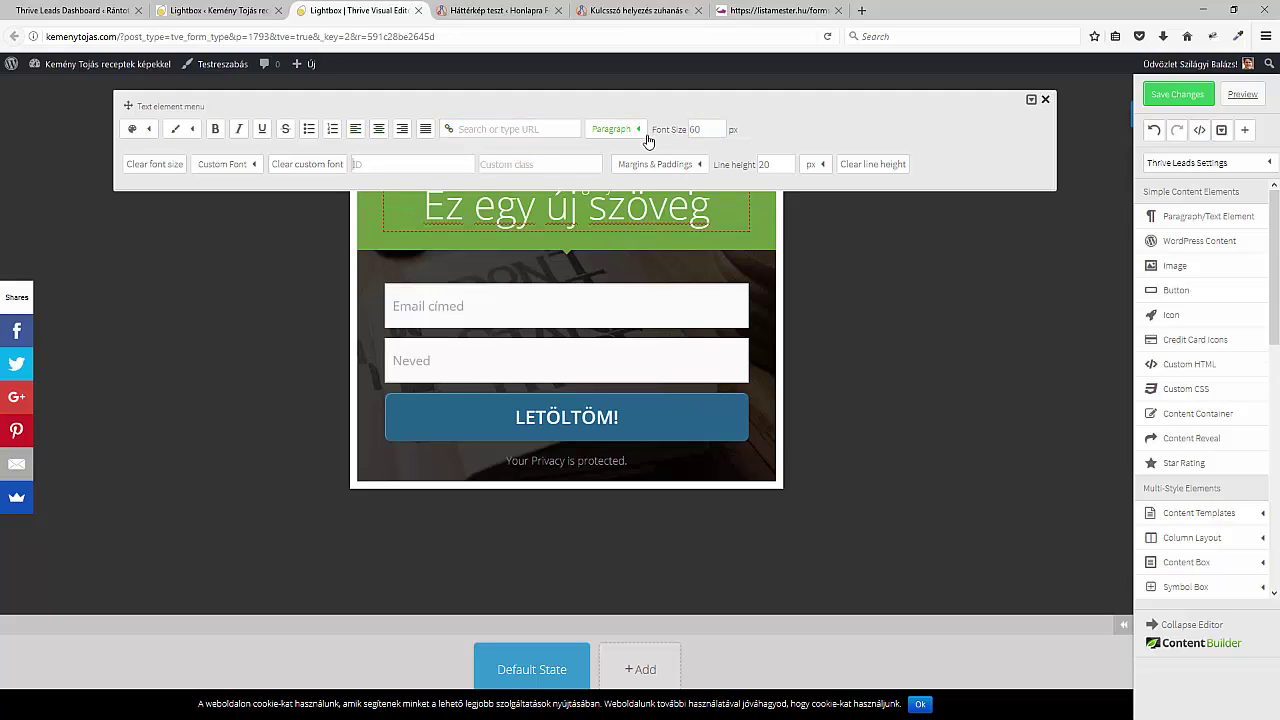
{"action": "left_click", "coordinate": [149, 129]}
{"action": "left_click", "coordinate": [159, 198]}
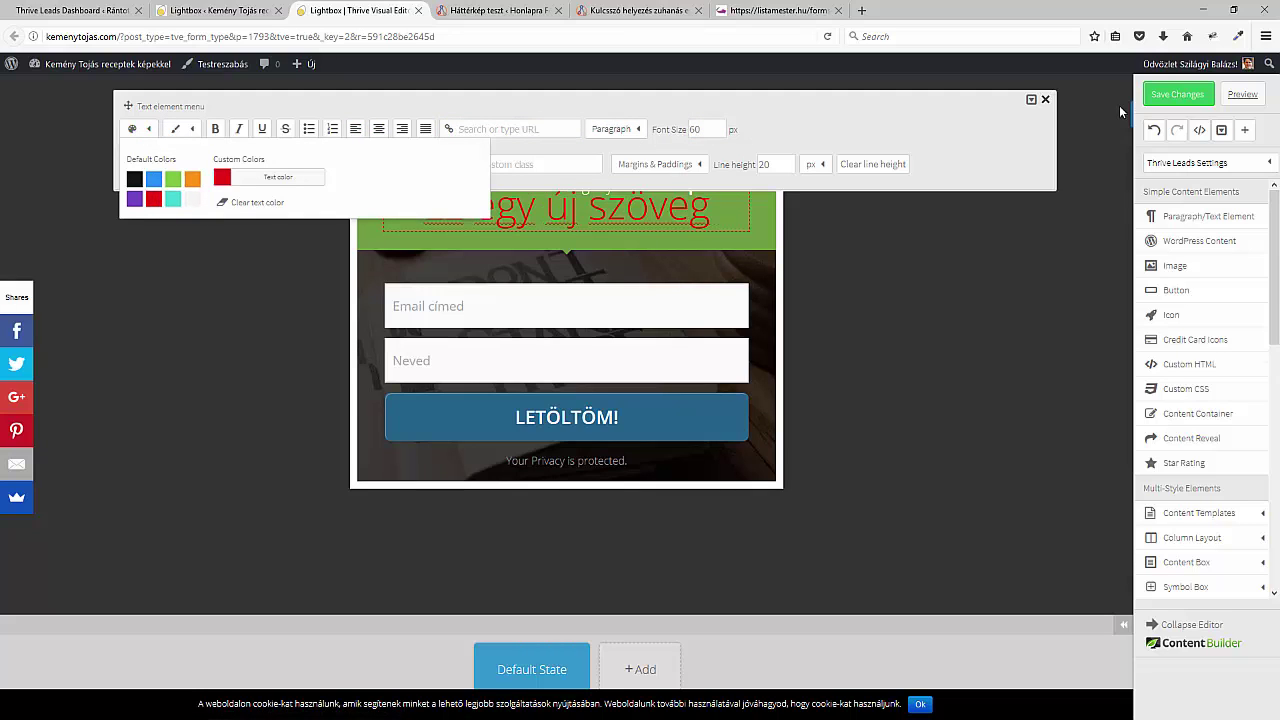
{"action": "left_click", "coordinate": [1045, 99]}
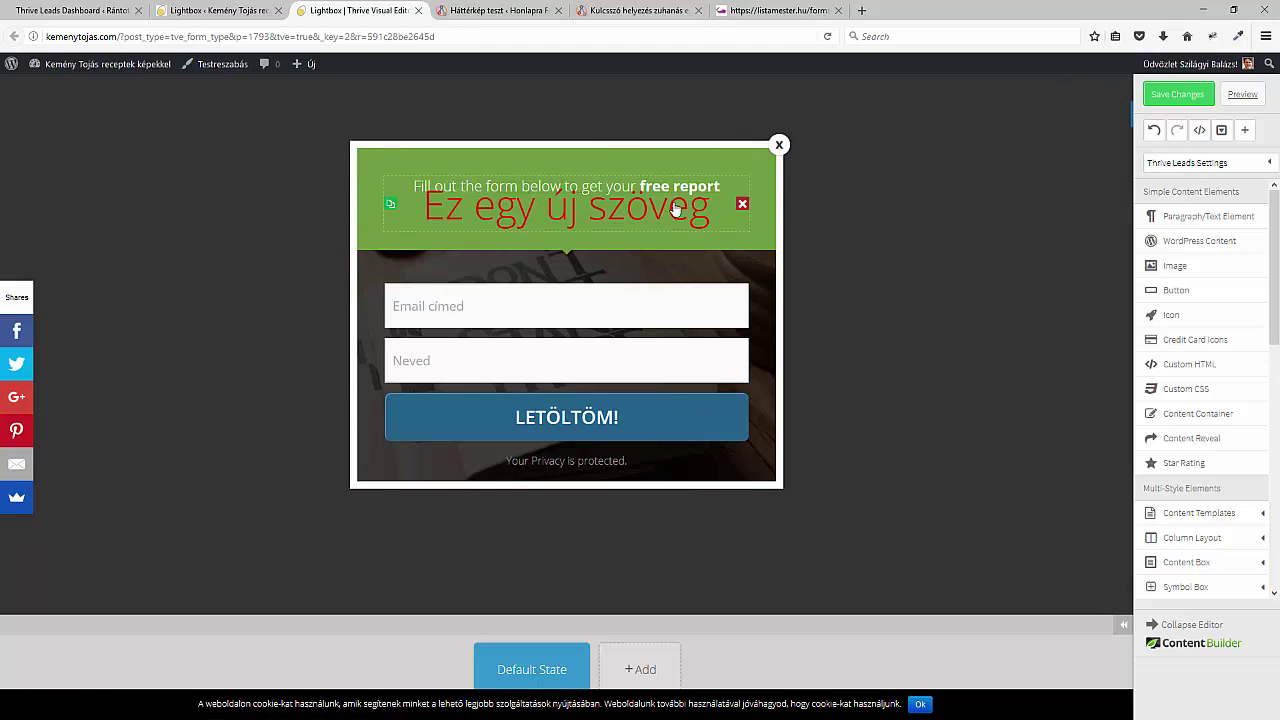
Step: Change the font of the "Ez egy új szöveg" text to the web standard font Impact, Charcoal, sans-serif
{"action": "left_click", "coordinate": [673, 208]}
{"action": "left_click", "coordinate": [241, 172]}
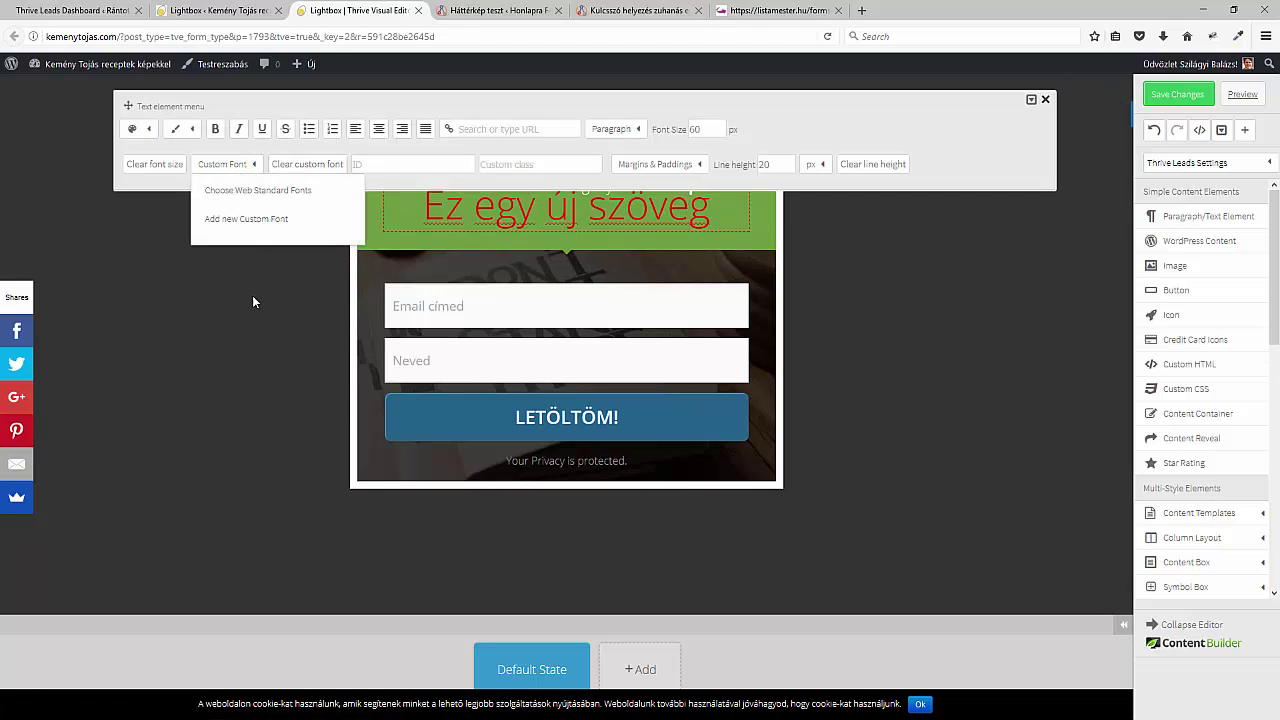
{"action": "left_click", "coordinate": [241, 196]}
{"action": "left_click", "coordinate": [268, 440]}
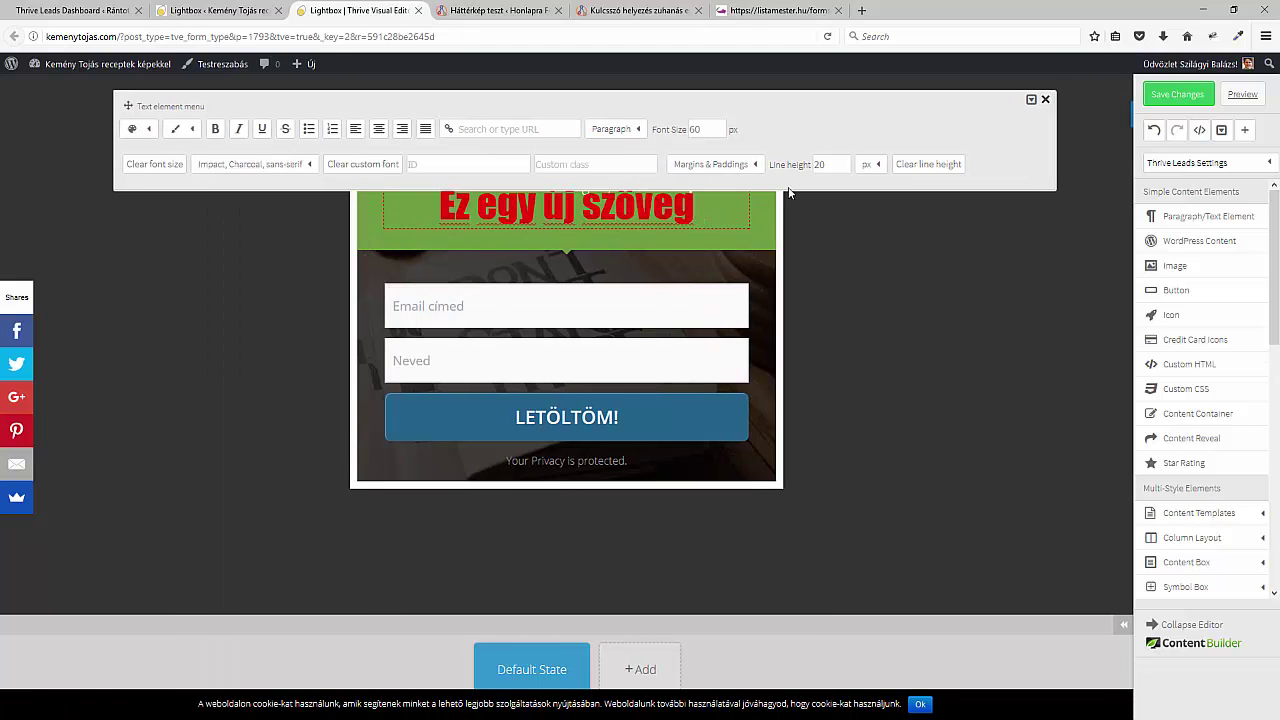
Step: Set the top margin of the "Ez egy új szöveg" text to 40 px
{"action": "left_click", "coordinate": [748, 168]}
{"action": "left_click_drag", "start_coordinate": [740, 219], "coordinate": [684, 218]}
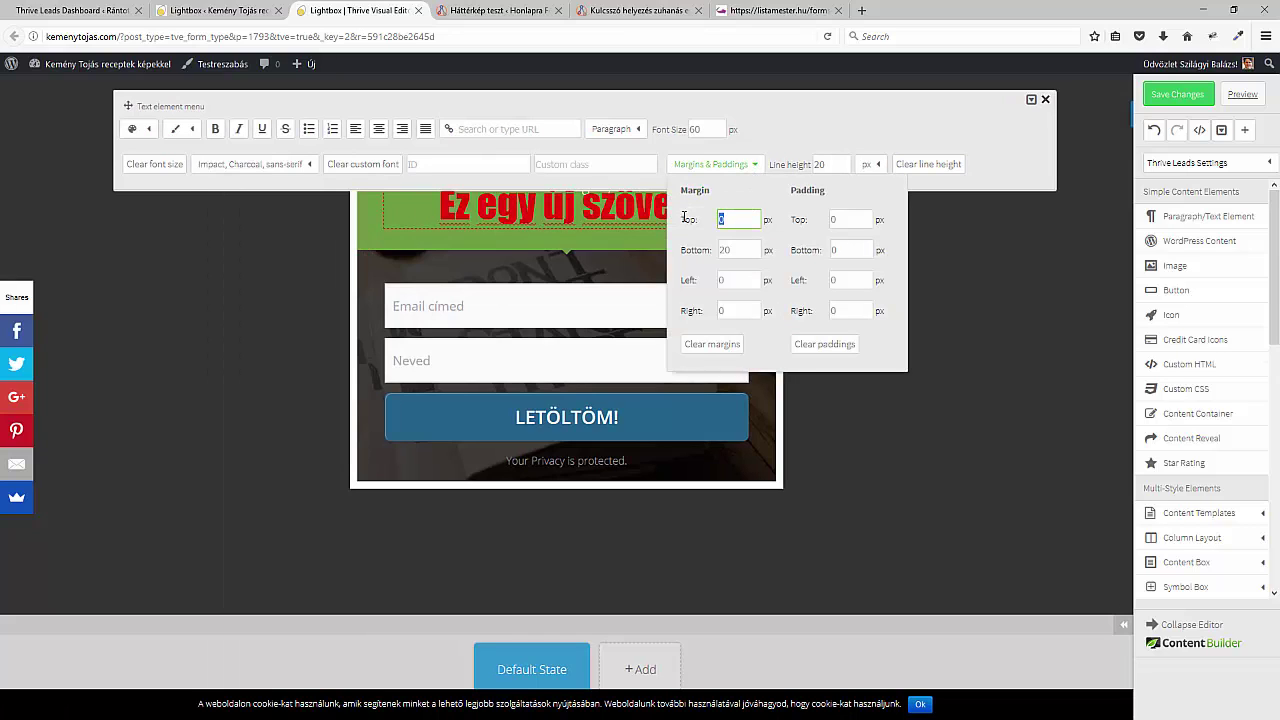
{"action": "key", "text": "Tab"}
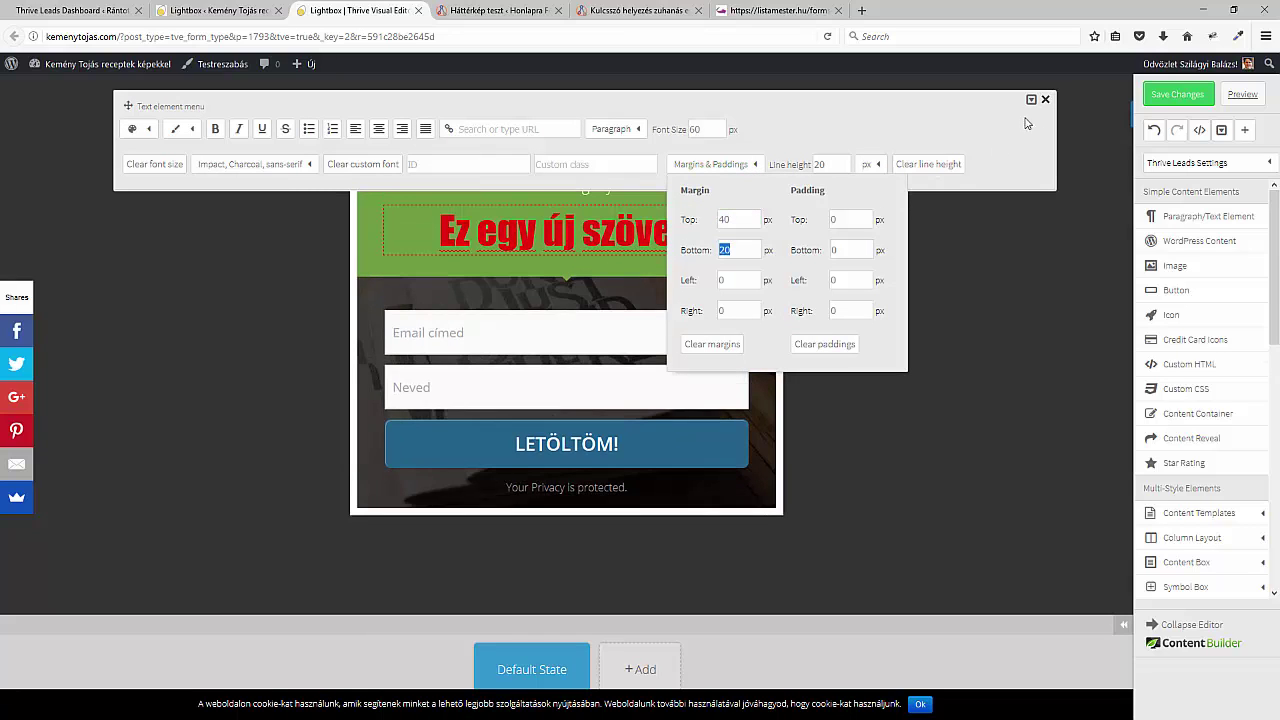
{"action": "left_click", "coordinate": [1045, 99]}
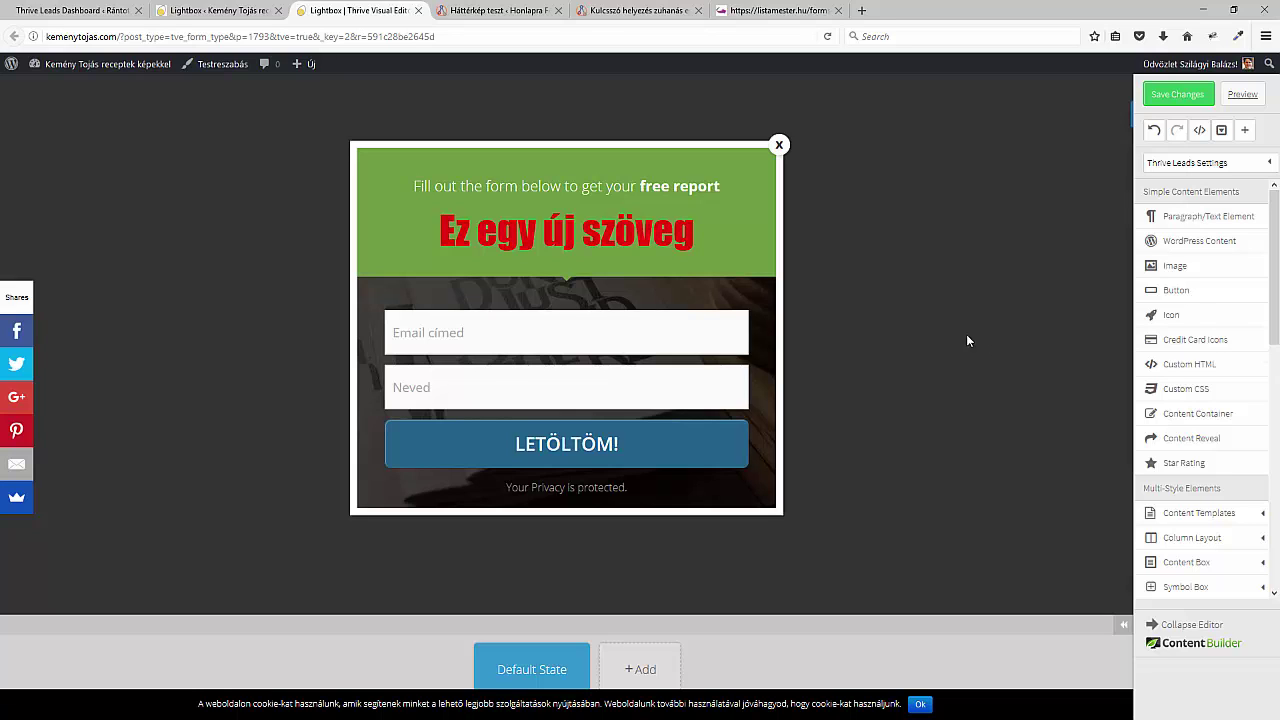
Step: View the available opt-in form types for the Proba lead group in the Thrive Leads dashboard and return to the lightbox editor
{"action": "left_click", "coordinate": [215, 10]}
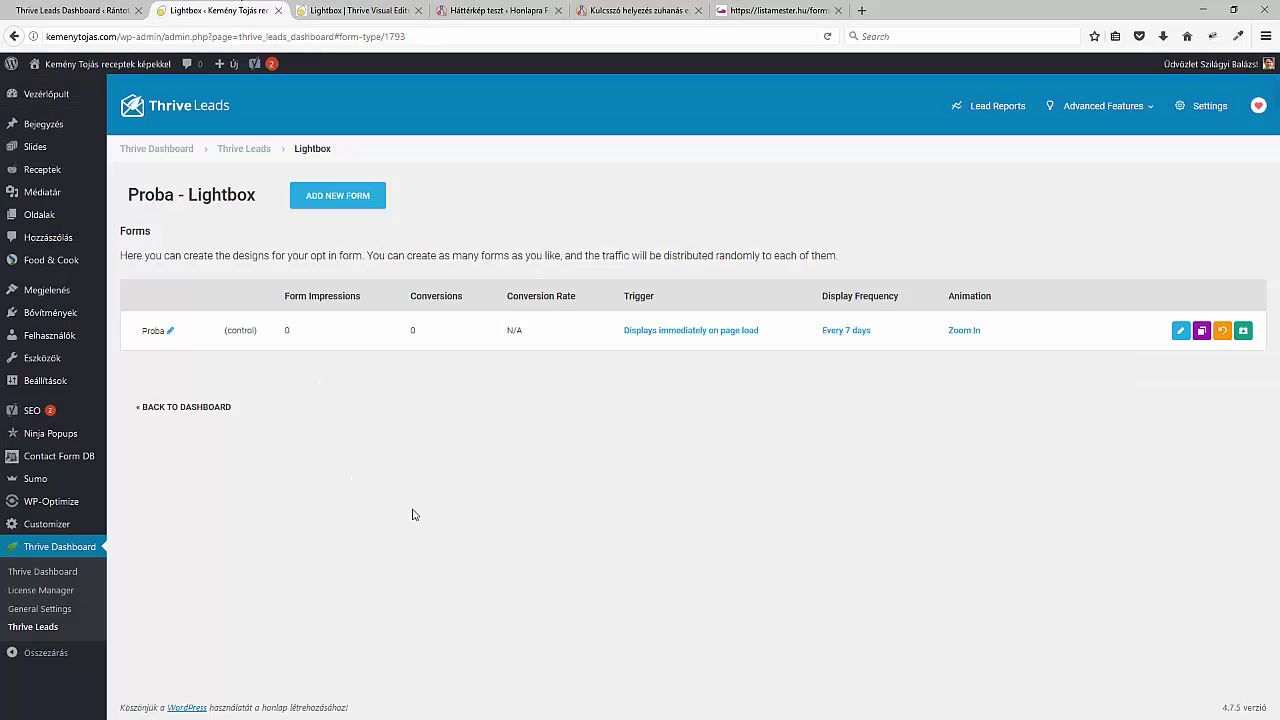
{"action": "left_click", "coordinate": [230, 154]}
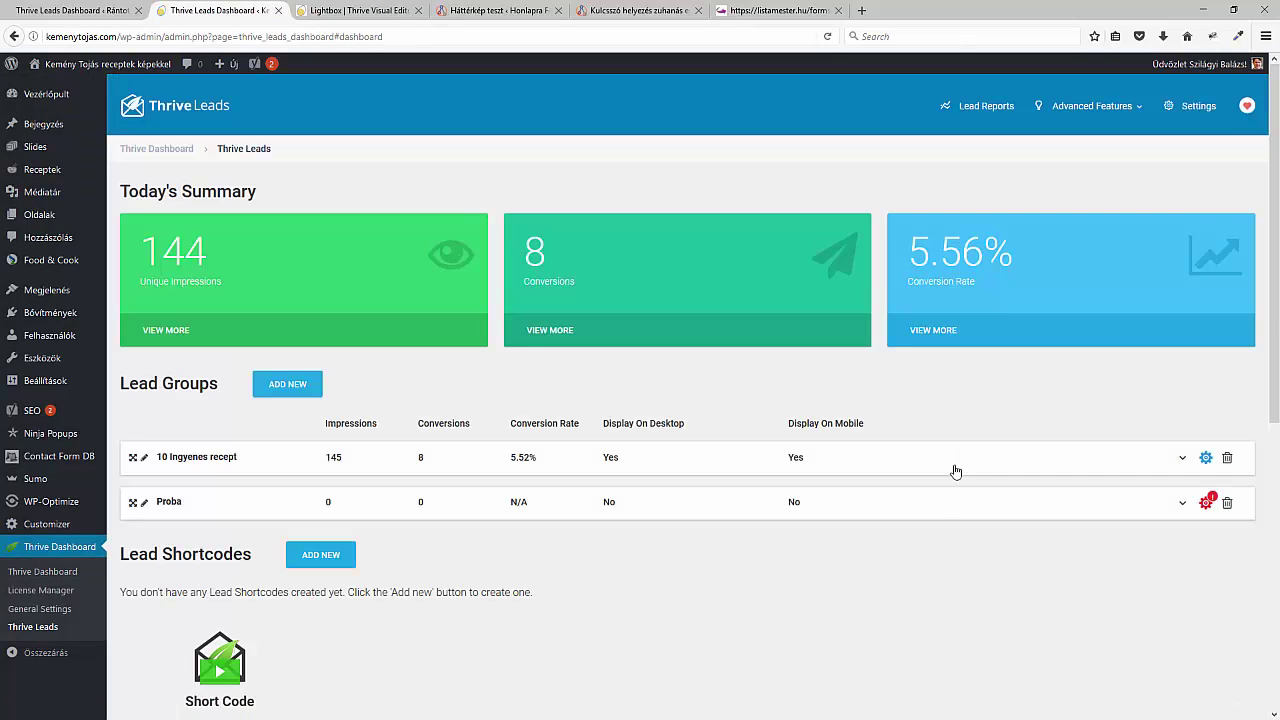
{"action": "left_click", "coordinate": [170, 502]}
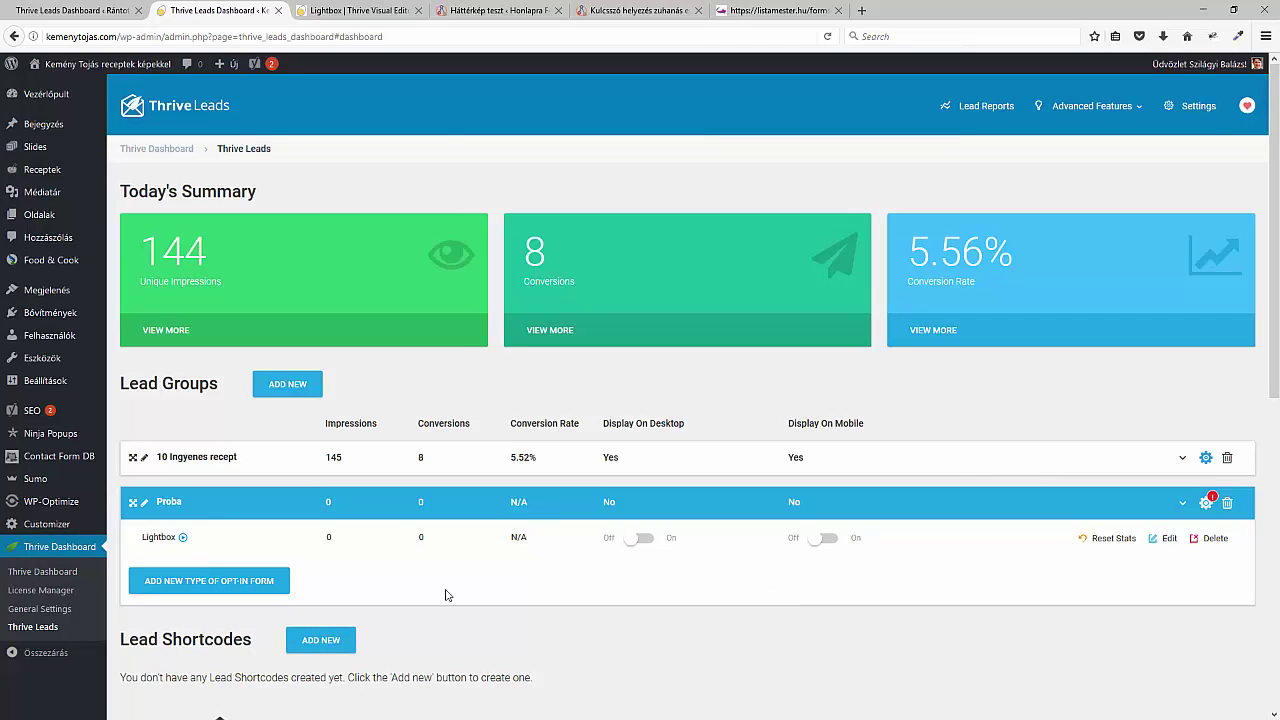
{"action": "left_click", "coordinate": [278, 594]}
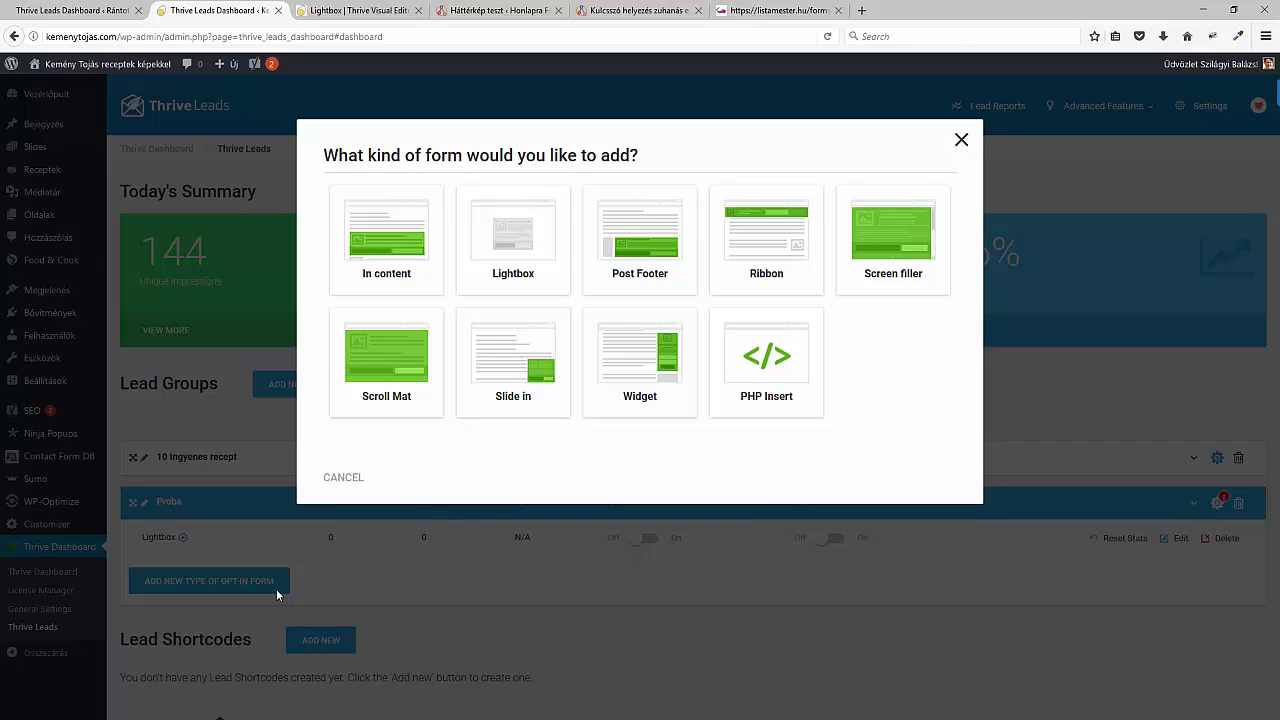
{"action": "left_click", "coordinate": [345, 10]}
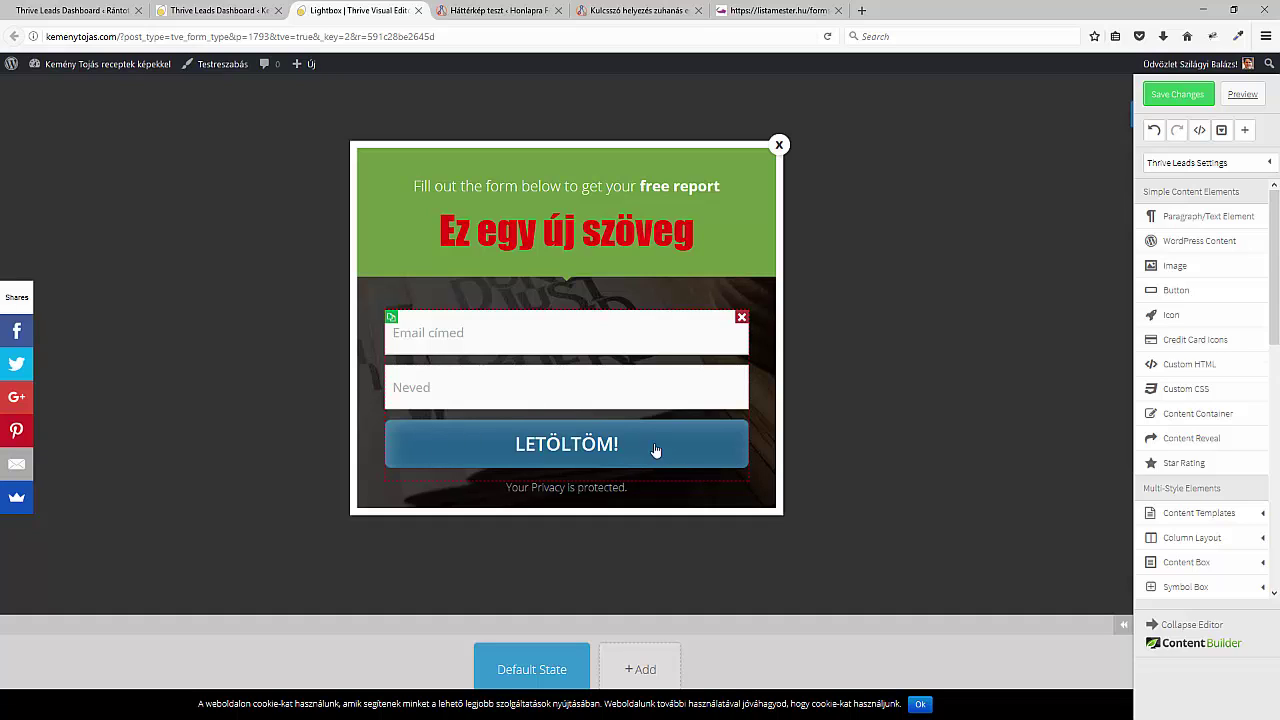
Step: Examine the conversion rate graph and variation results of the Háttérkép teszt lightbox test on honlaprafel.hu
{"action": "left_click", "coordinate": [493, 9]}
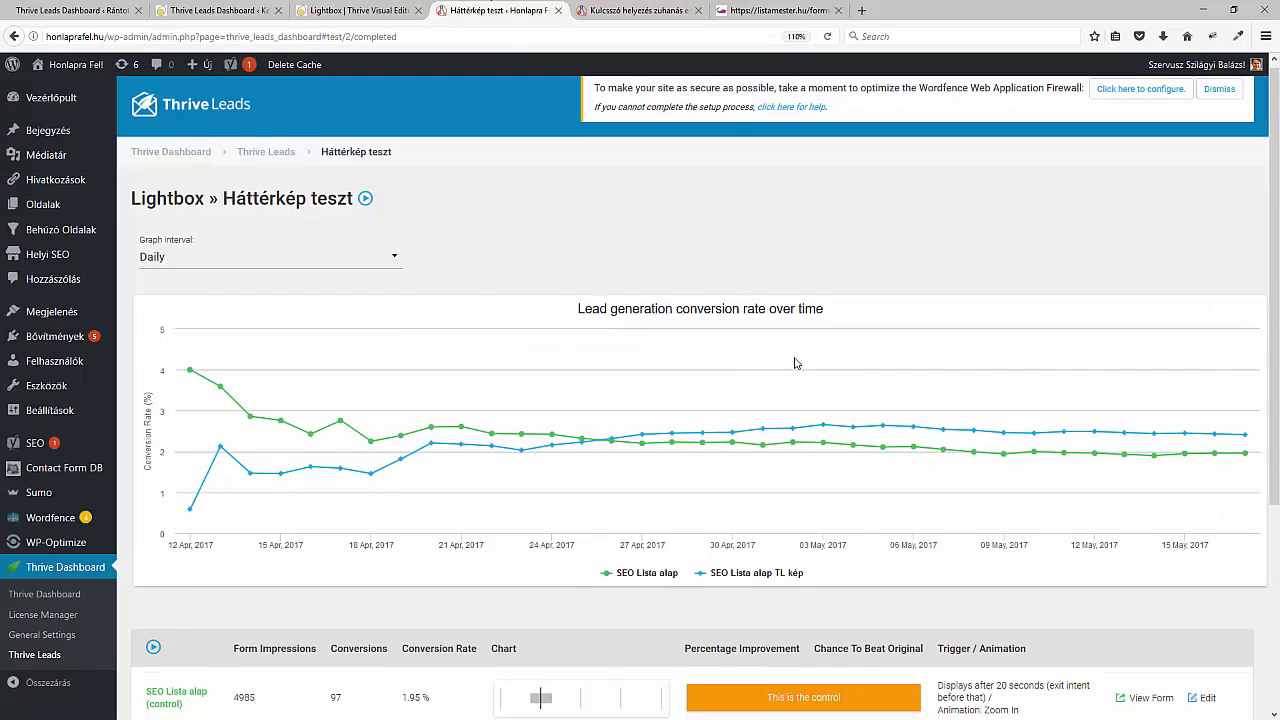
{"action": "scroll", "coordinate": [794, 363], "scroll_direction": "down", "scroll_amount": 1}
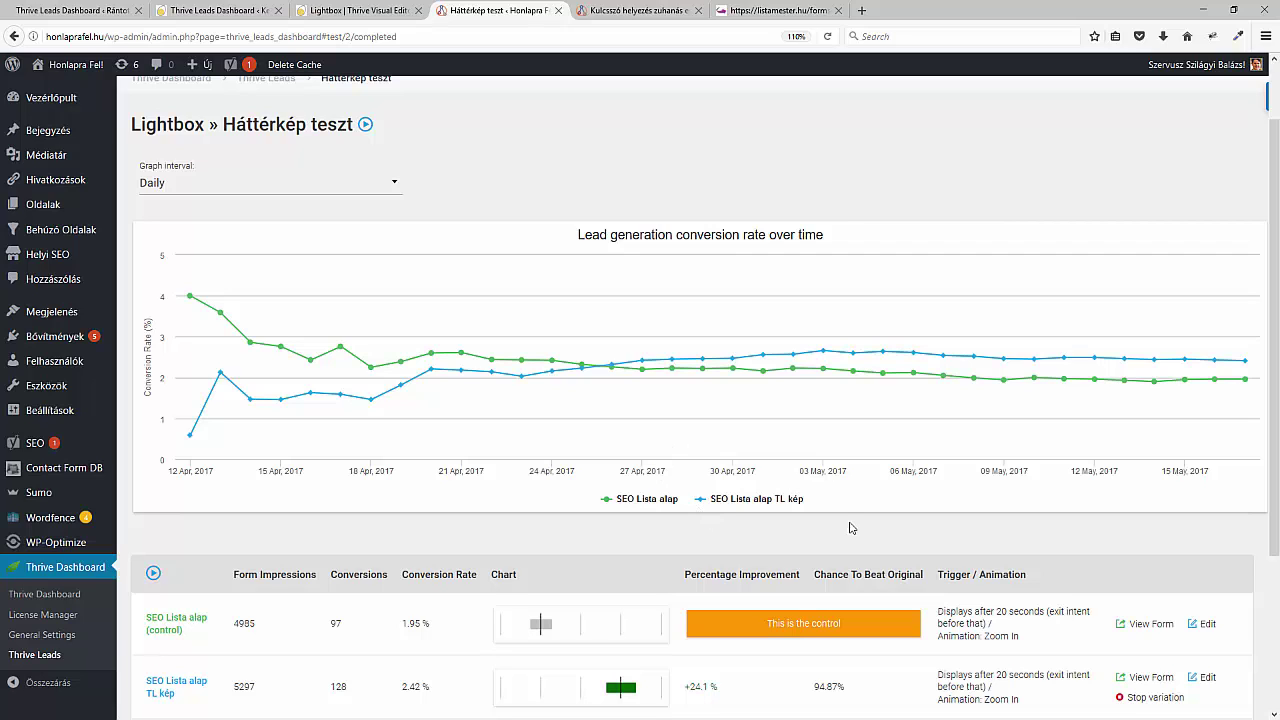
Step: Inspect the first days' points on the Háttérkép teszt conversion graph and view today's summary in the Rántott hús wokban Thrive Leads dashboard
{"action": "mouse_move", "coordinate": [190, 302]}
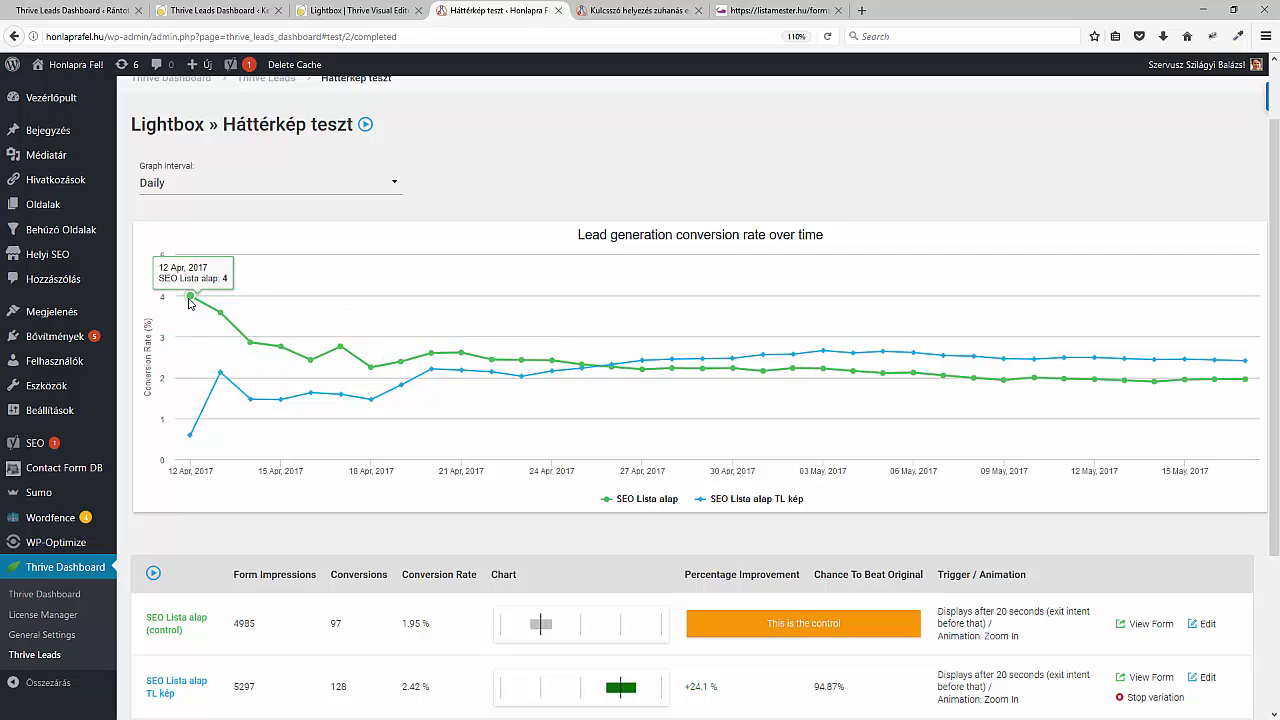
{"action": "mouse_move", "coordinate": [267, 343]}
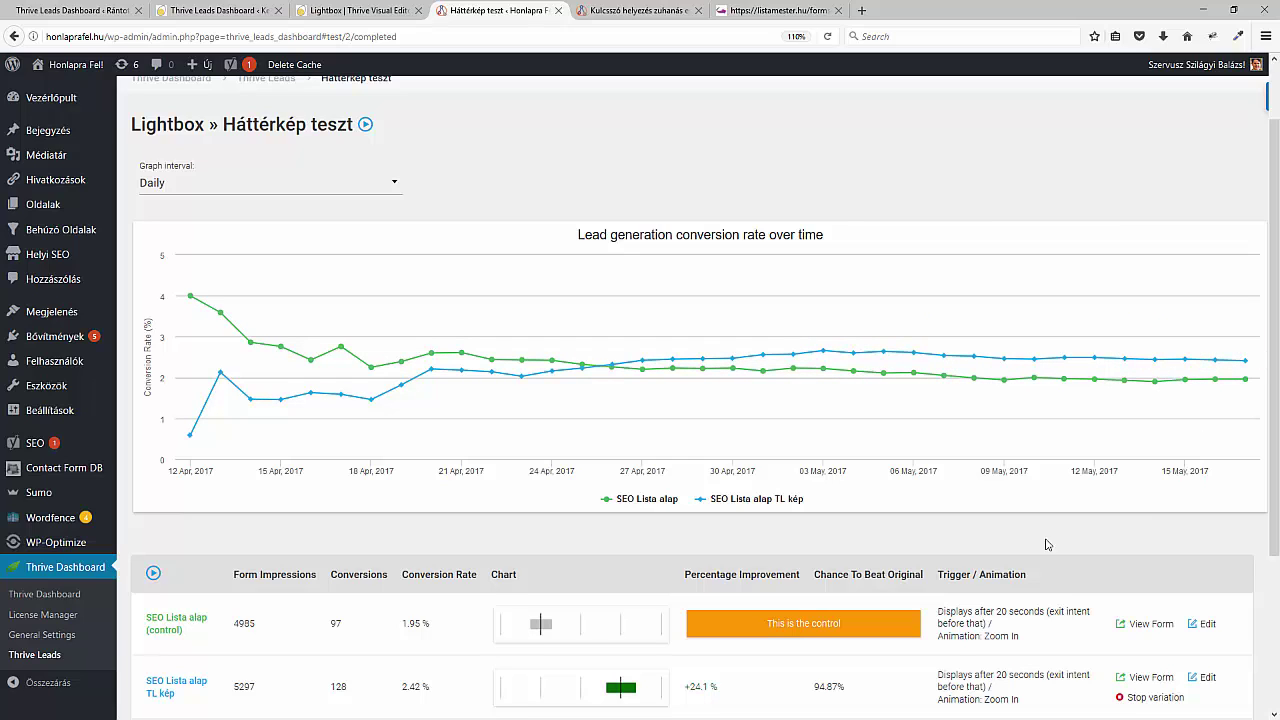
{"action": "key", "text": "ctrl+shift+Tab"}
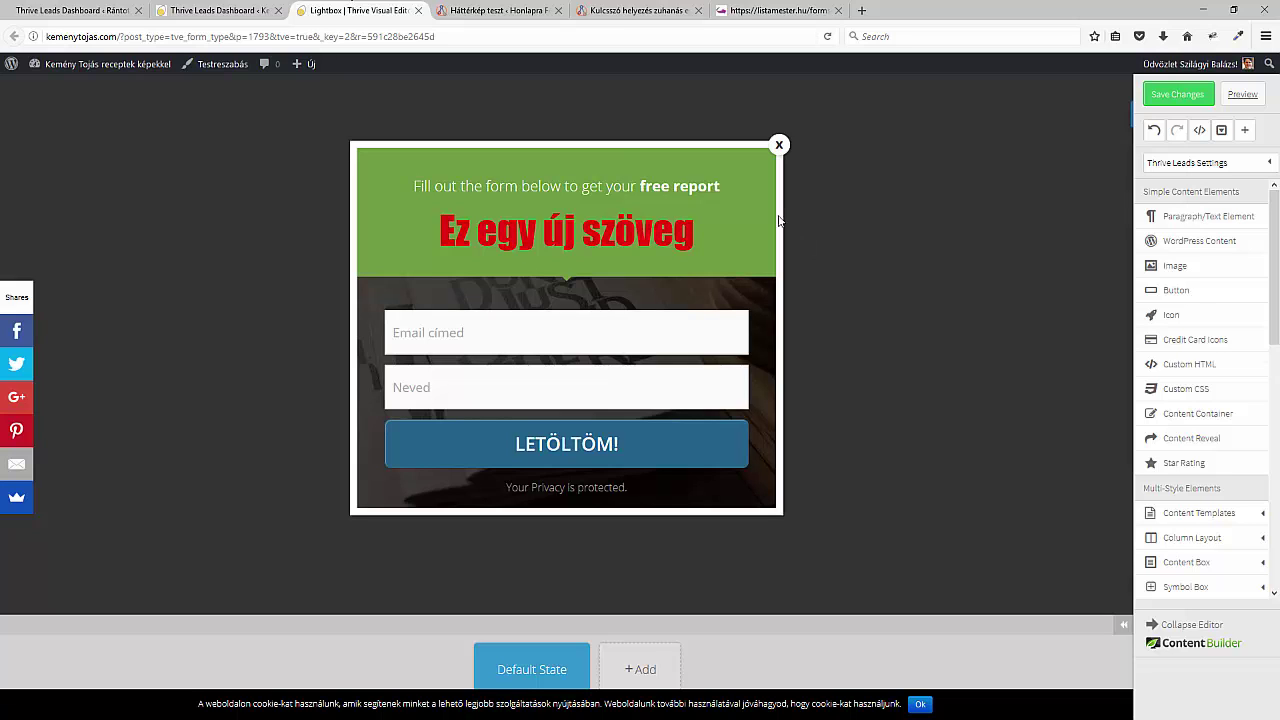
{"action": "left_click", "coordinate": [15, 10]}
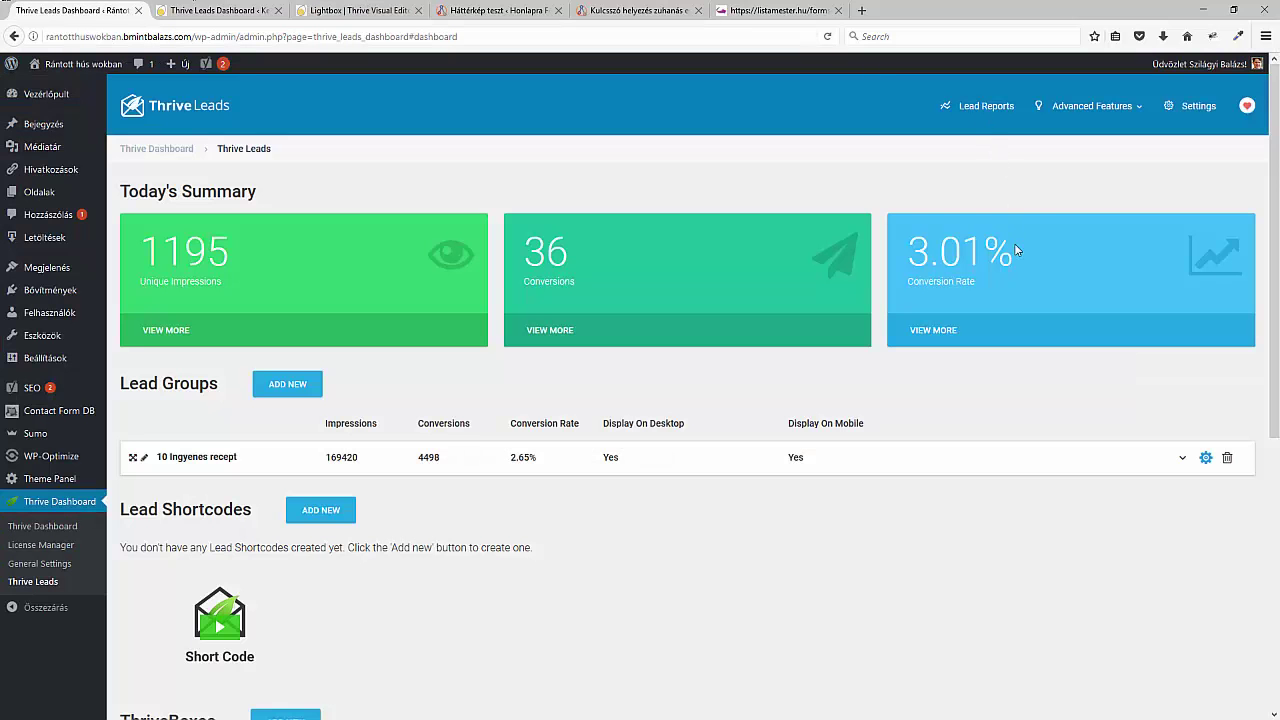
Step: View the SEO checklist opt-in form below the honlaprafel.hu keyword article and return to the form type choices for the Proba group
{"action": "left_click", "coordinate": [253, 8]}
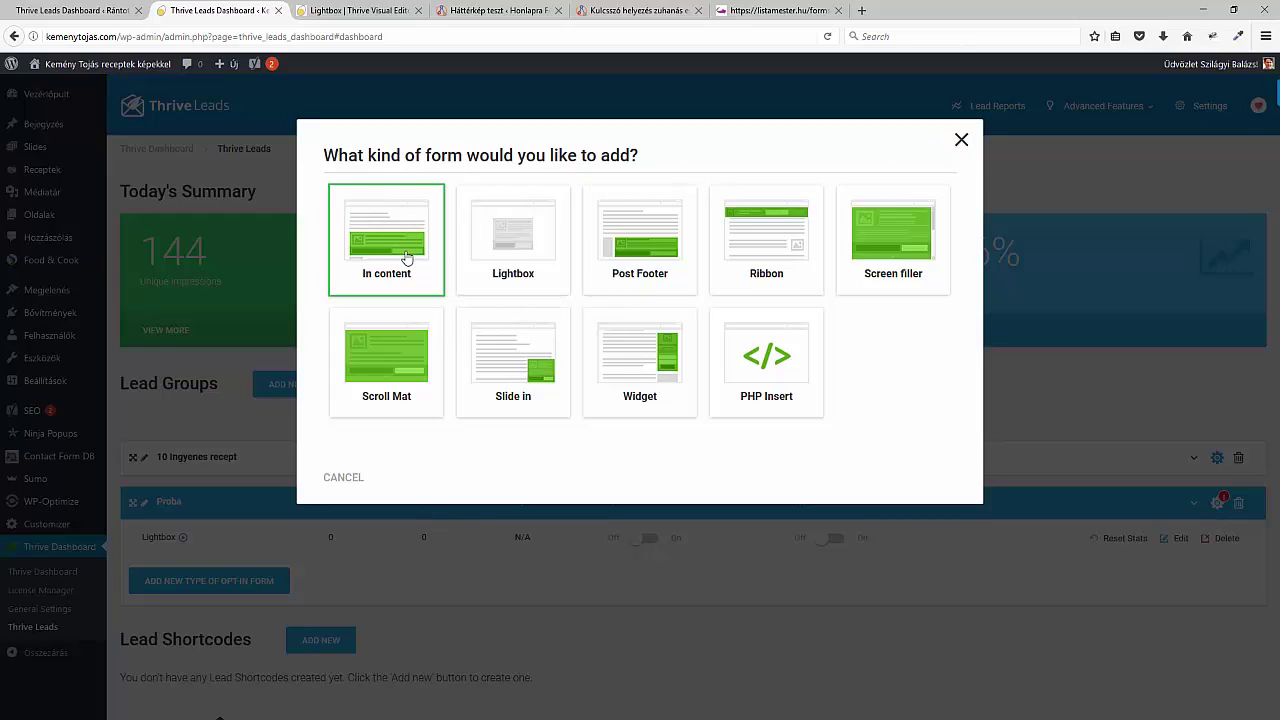
{"action": "left_click", "coordinate": [604, 17]}
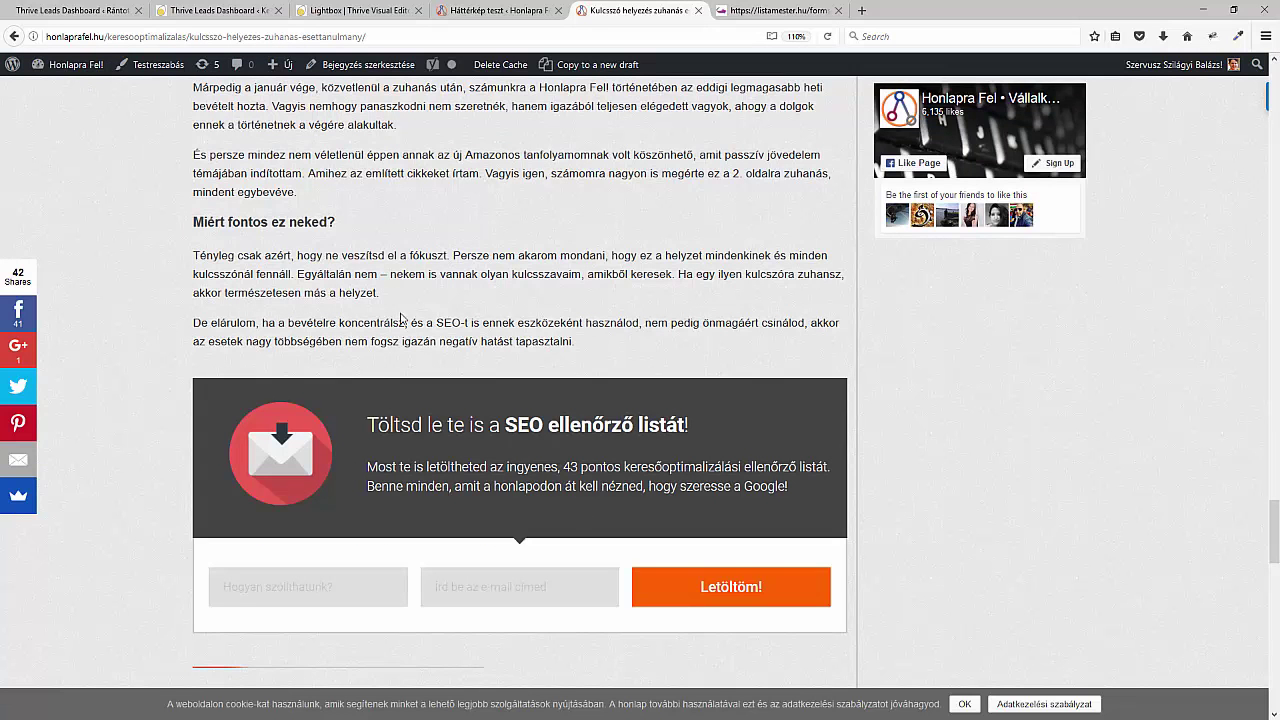
{"action": "scroll", "coordinate": [352, 443], "scroll_direction": "down", "scroll_amount": 1}
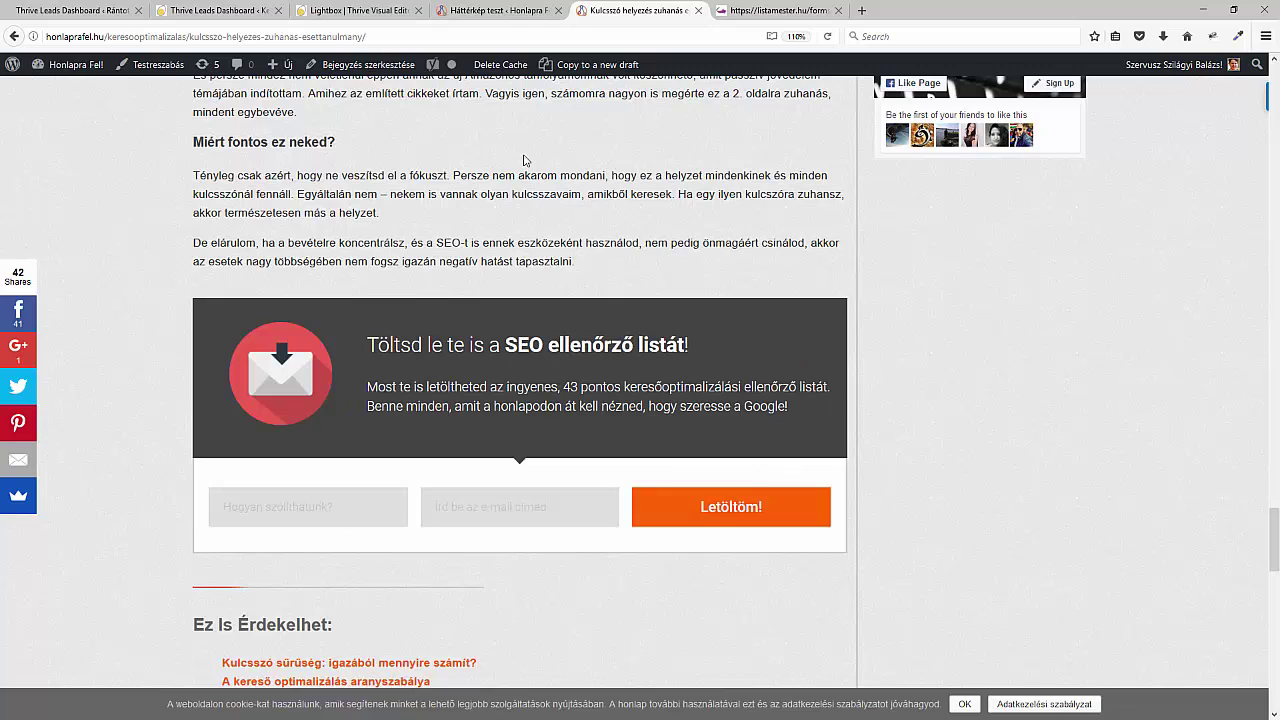
{"action": "left_click", "coordinate": [332, 9]}
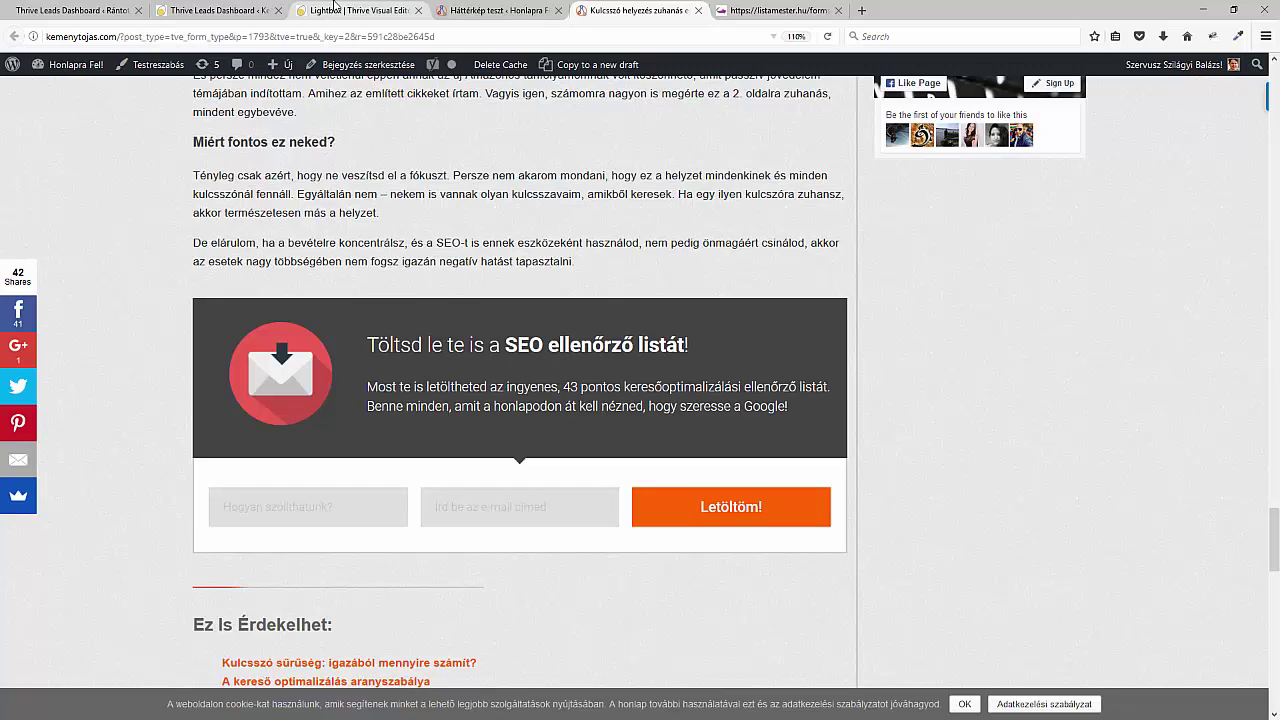
{"action": "left_click", "coordinate": [213, 10]}
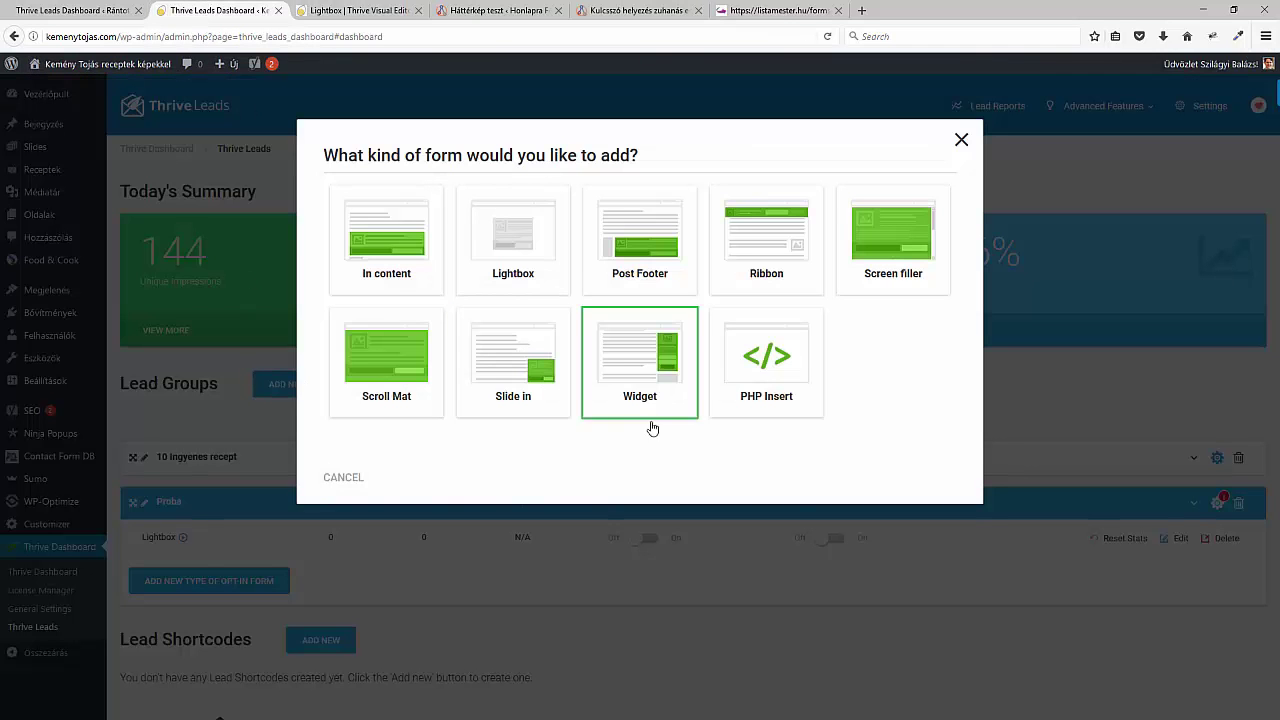